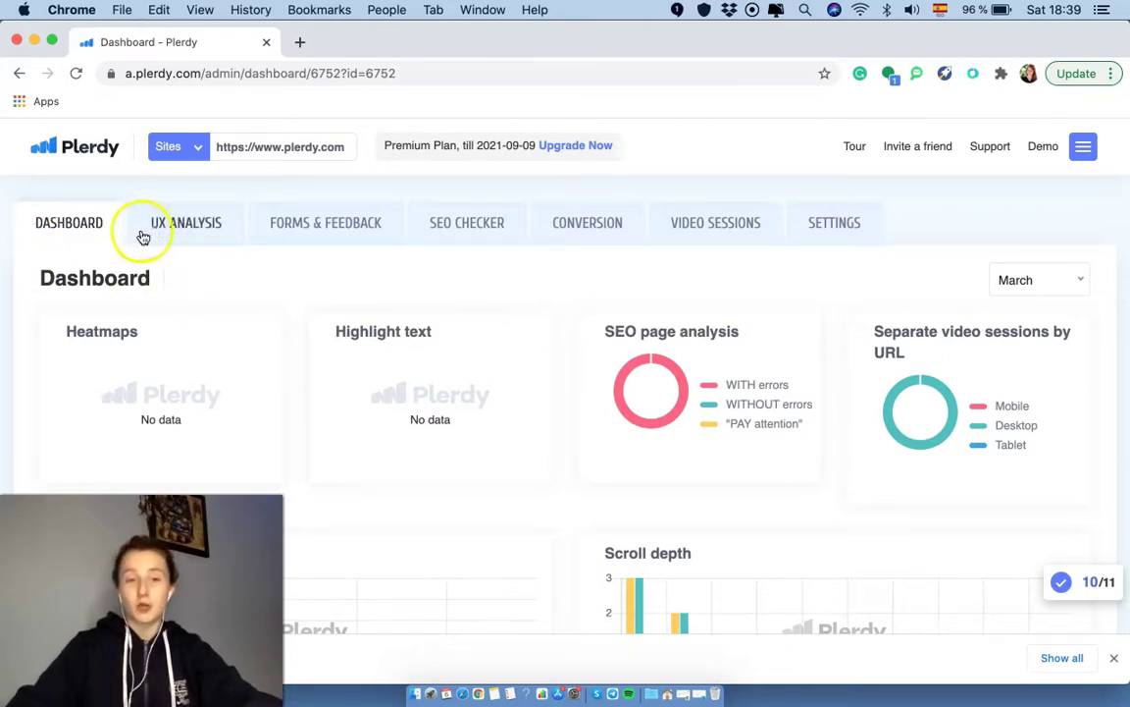
# Open SEO page analysis under SEO Checker and scroll through its desktop status chart.
pyautogui.scroll(-5, 576, 443)
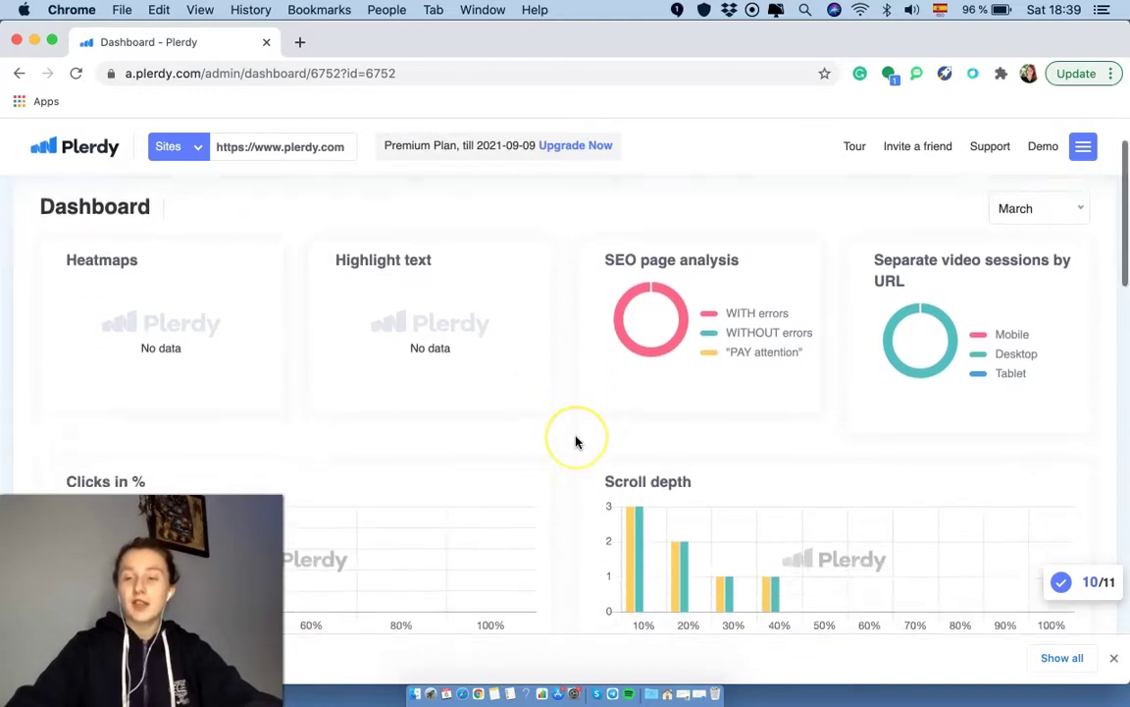
pyautogui.scroll(-7, 576, 442)
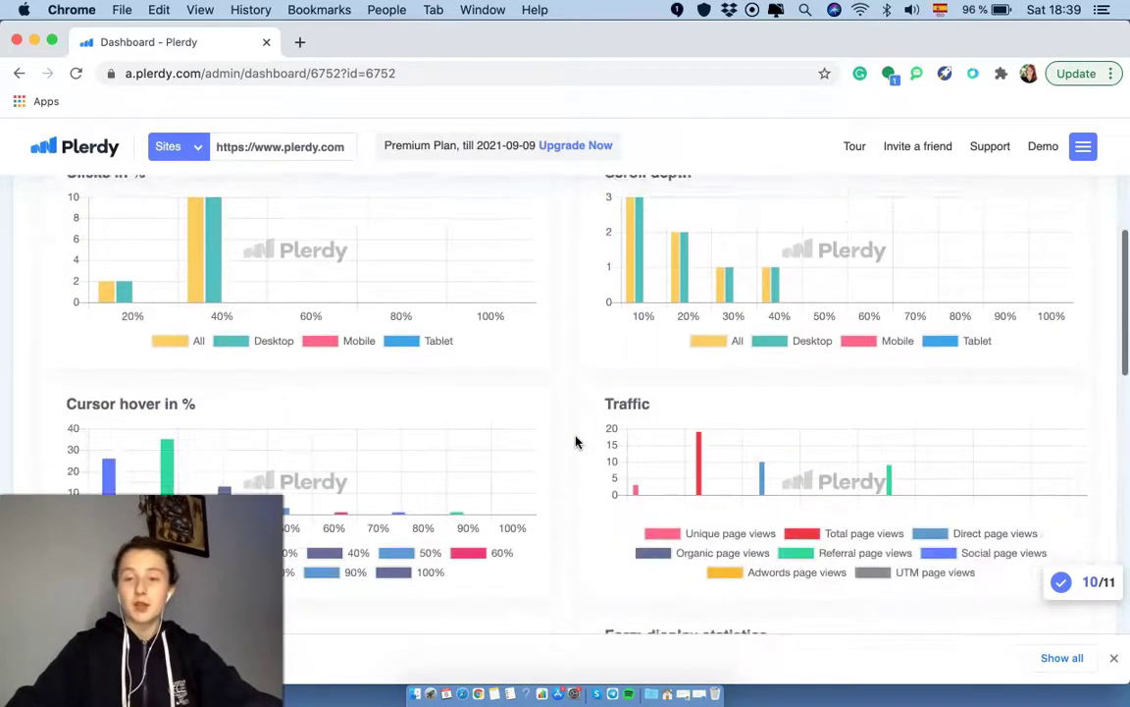
pyautogui.scroll(7, 576, 443)
pyautogui.scroll(3, 576, 443)
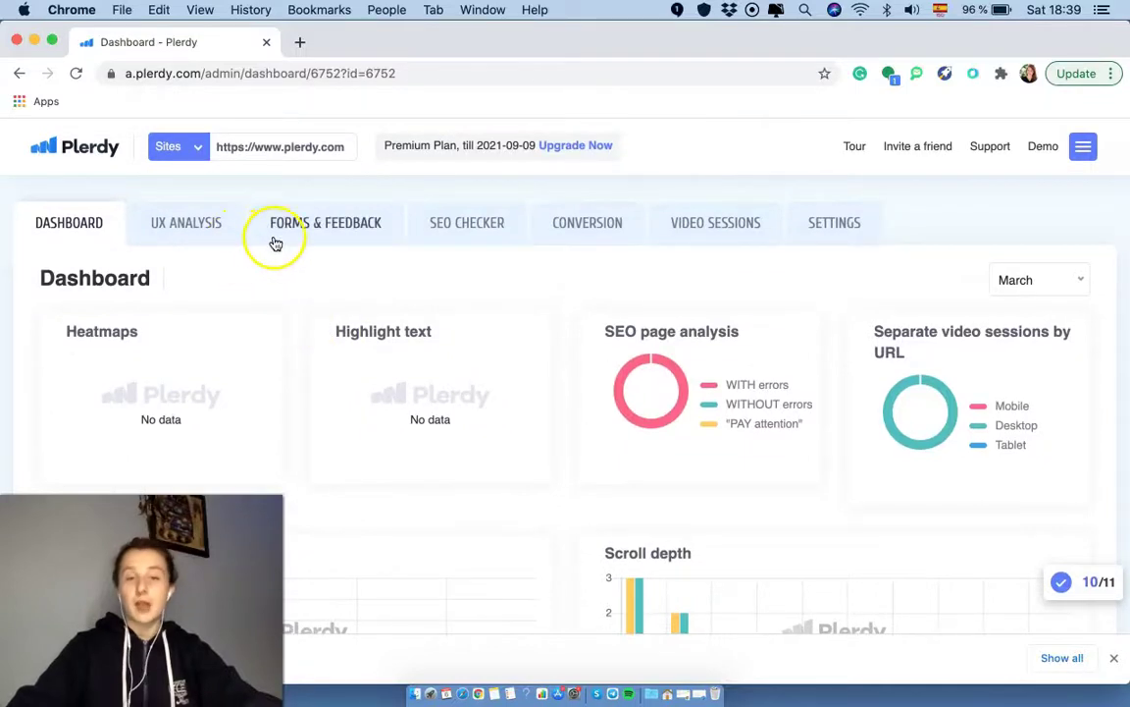
pyautogui.click(425, 240)
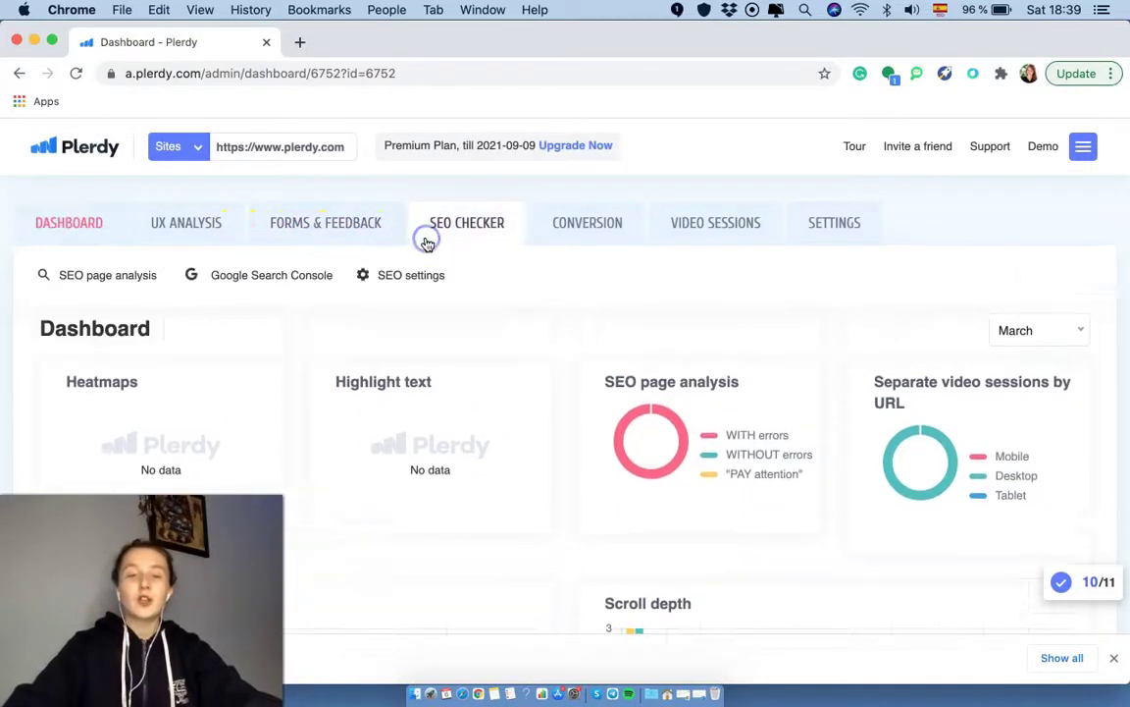
pyautogui.click(146, 269)
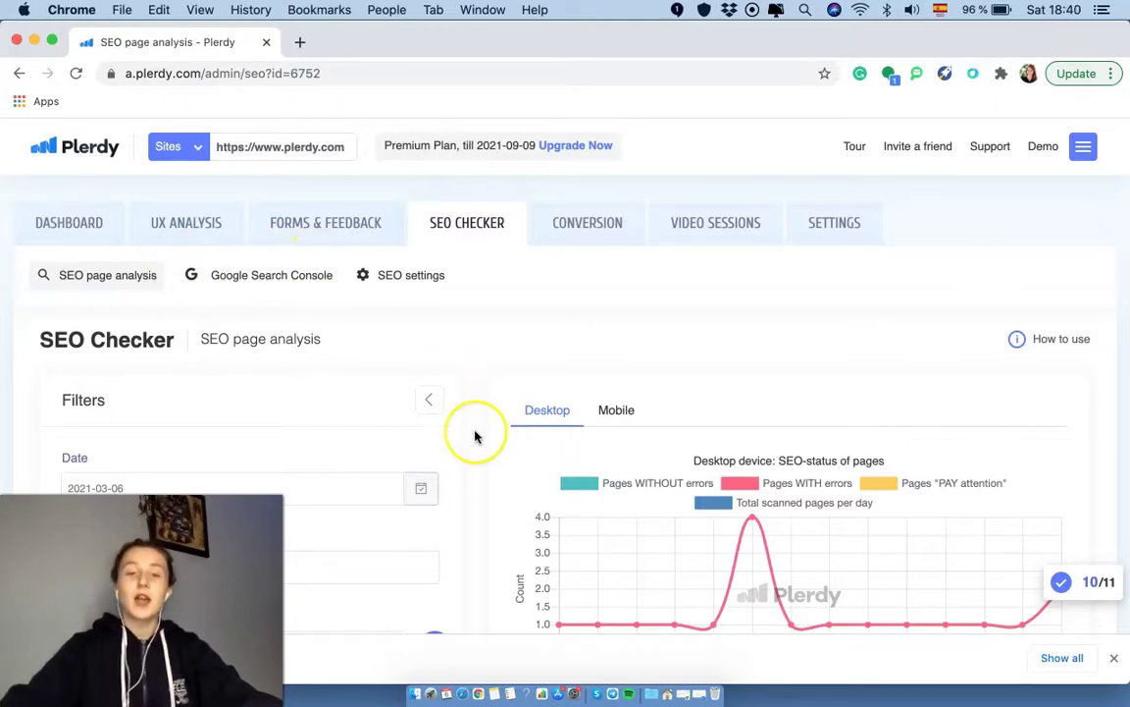
pyautogui.scroll(-1, 476, 435)
pyautogui.scroll(-2, 476, 435)
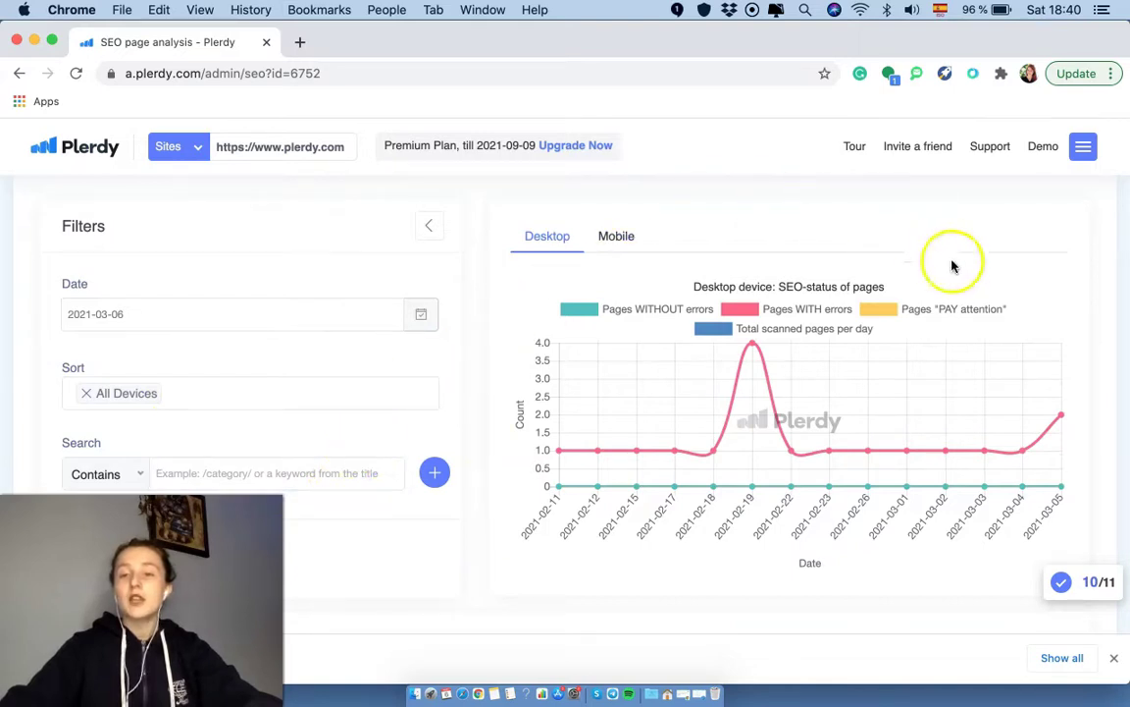
# Filter the page analysis to date 2021-03-02 and All Devices, then apply.
pyautogui.moveTo(631, 447)
pyautogui.click(225, 305)
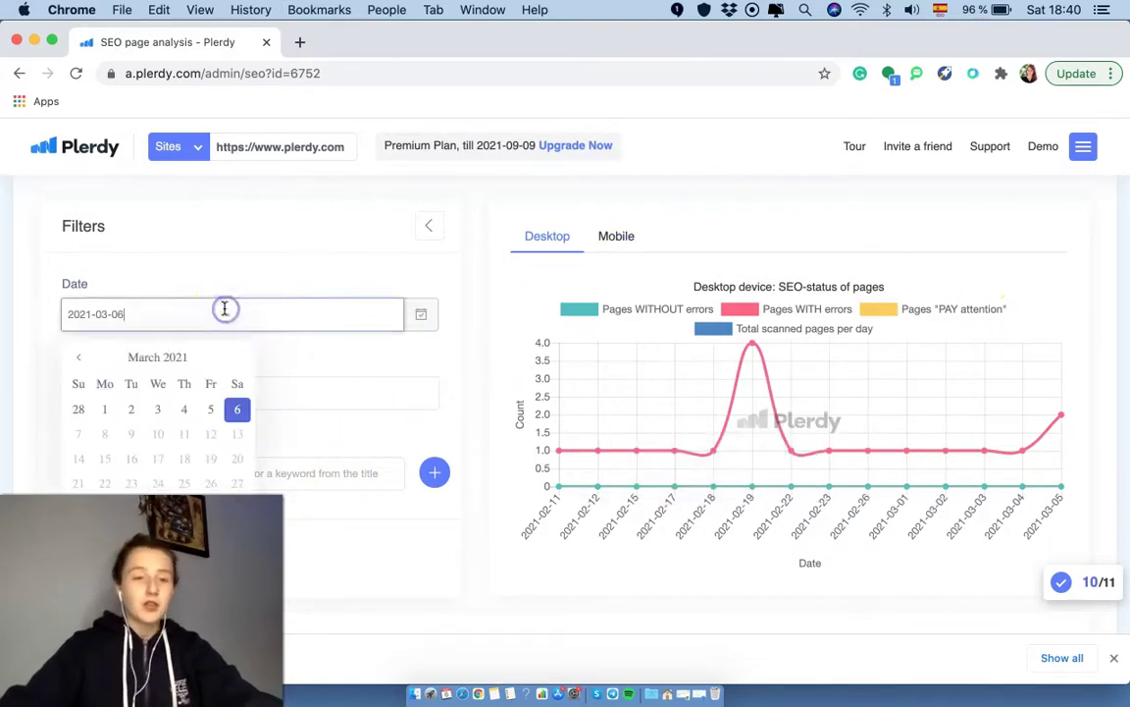
pyautogui.click(132, 408)
pyautogui.scroll(-2, 459, 384)
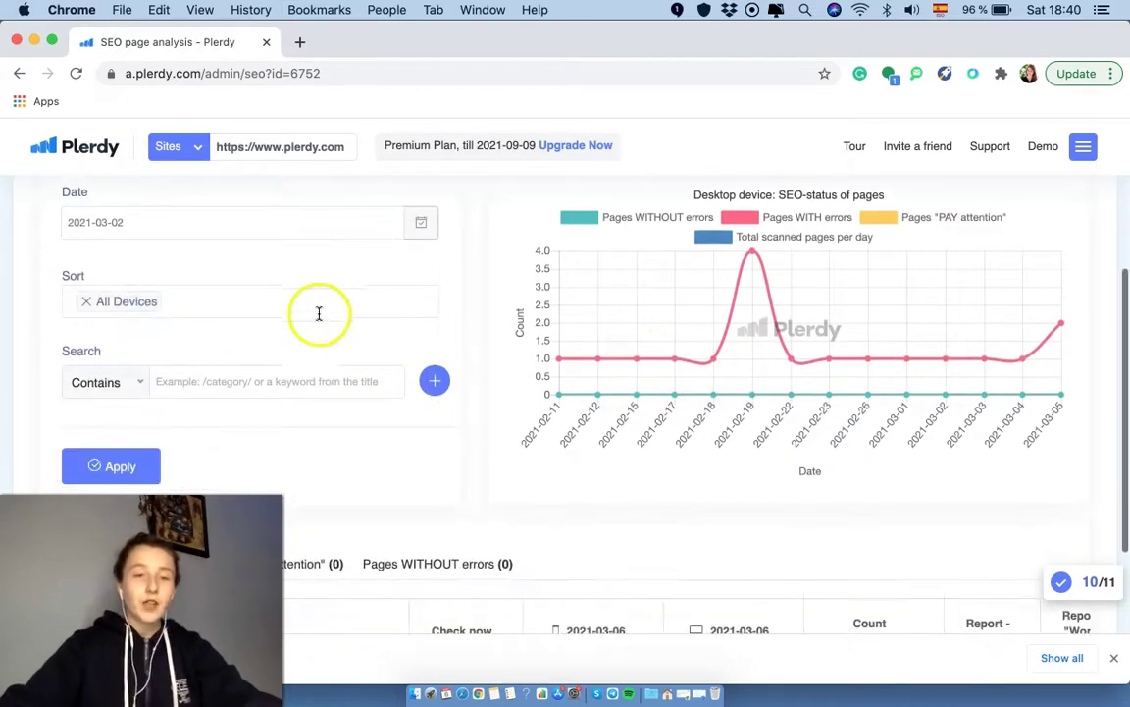
pyautogui.click(296, 308)
pyautogui.click(234, 357)
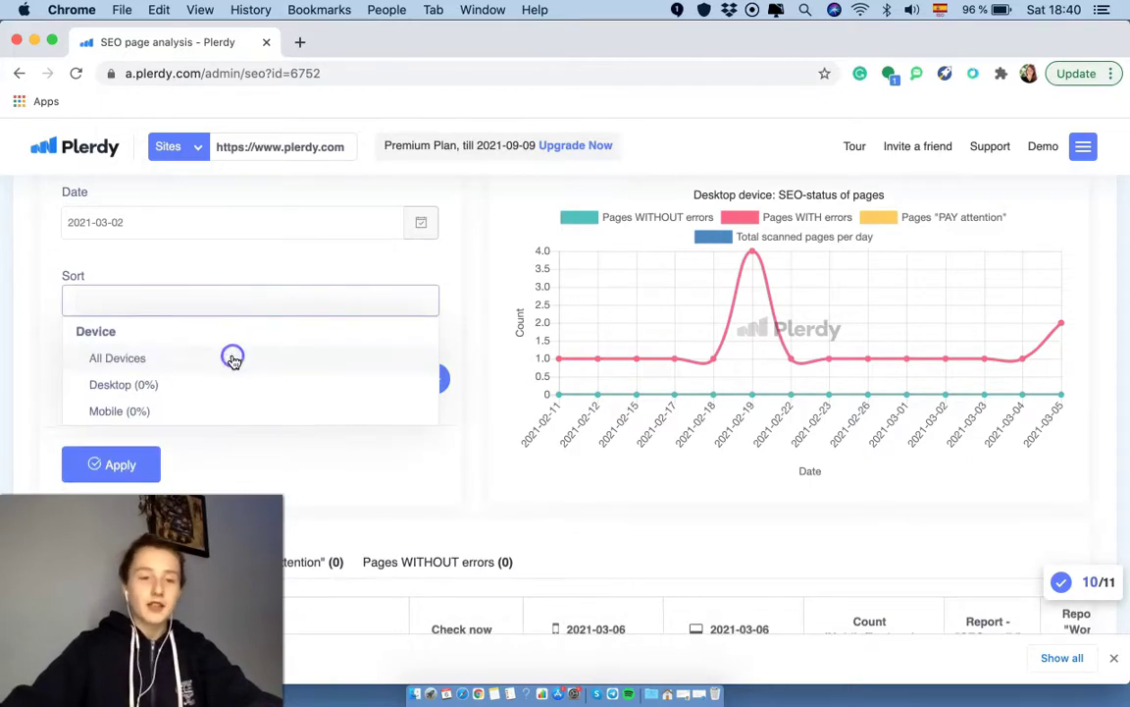
pyautogui.click(115, 461)
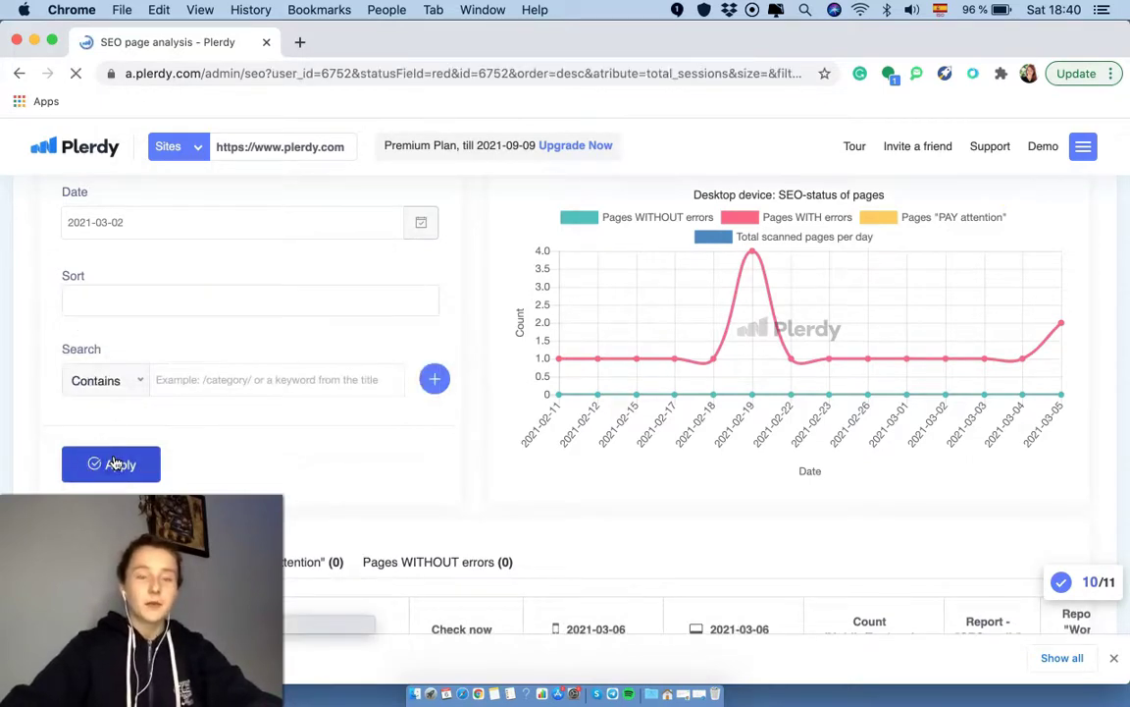
pyautogui.scroll(-5, 487, 556)
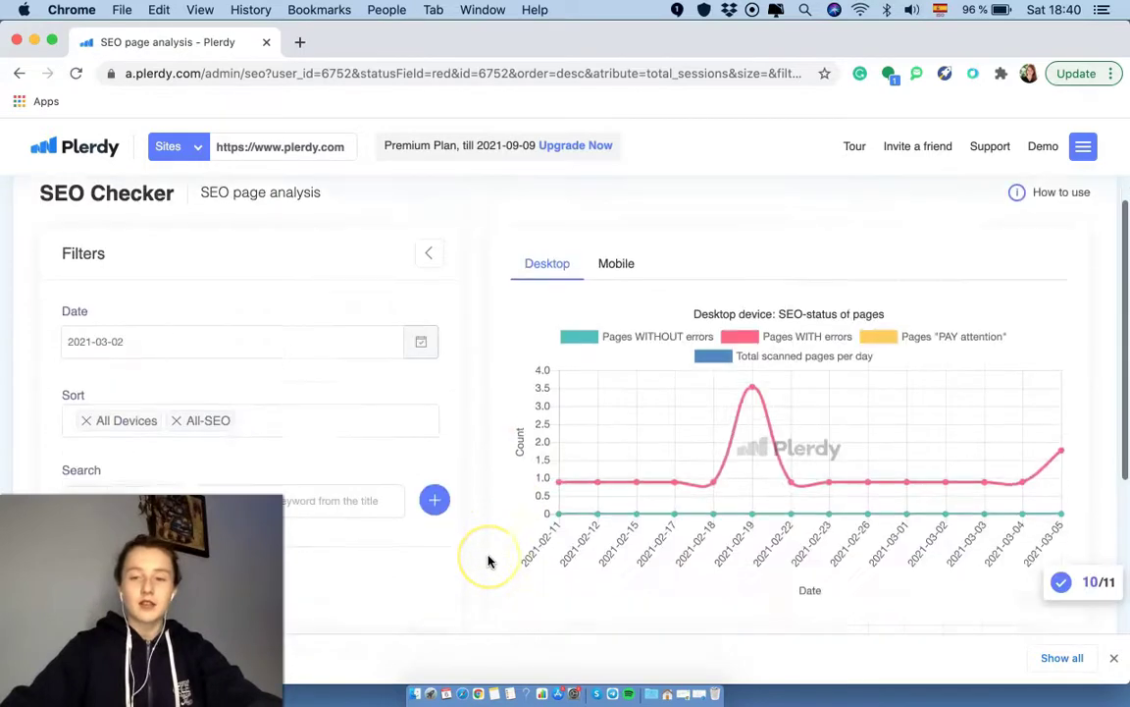
pyautogui.scroll(-2, 489, 559)
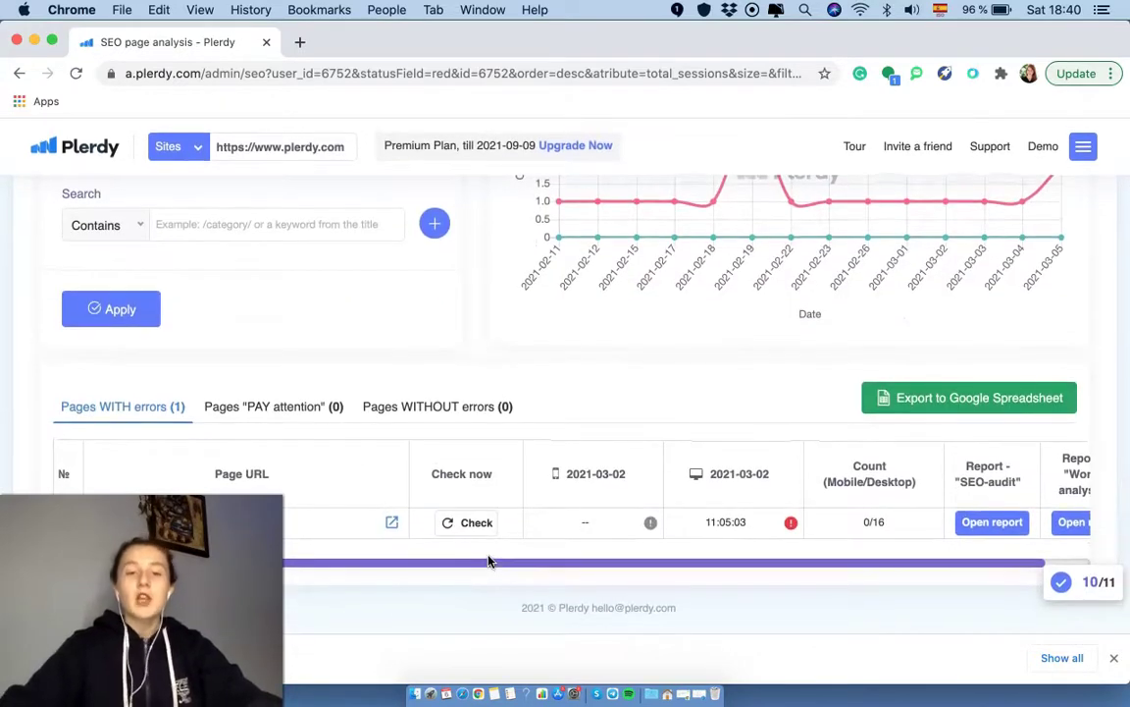
pyautogui.click(59, 424)
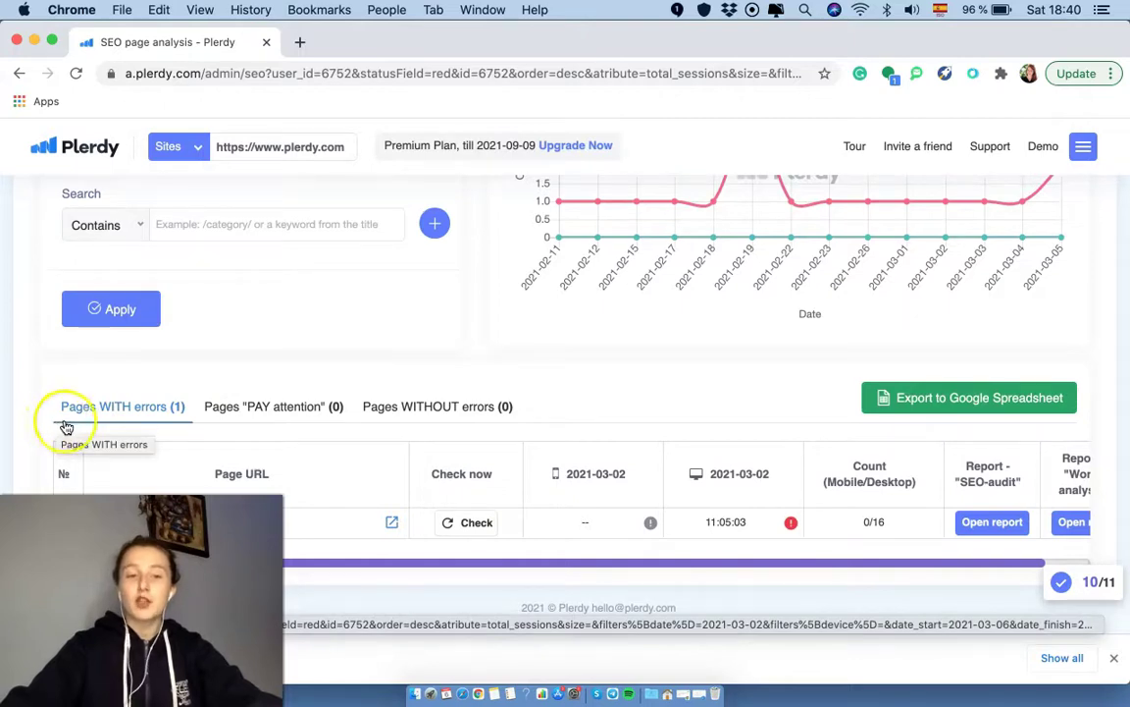
pyautogui.click(246, 416)
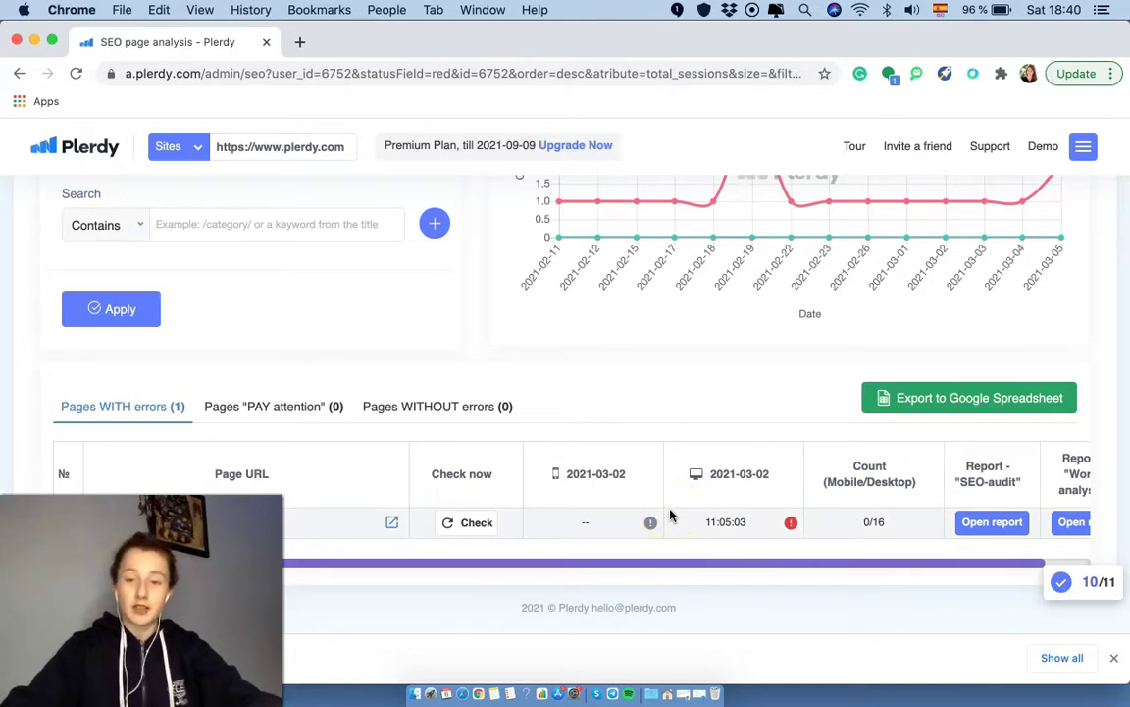
pyautogui.hscroll(2, 858, 502)
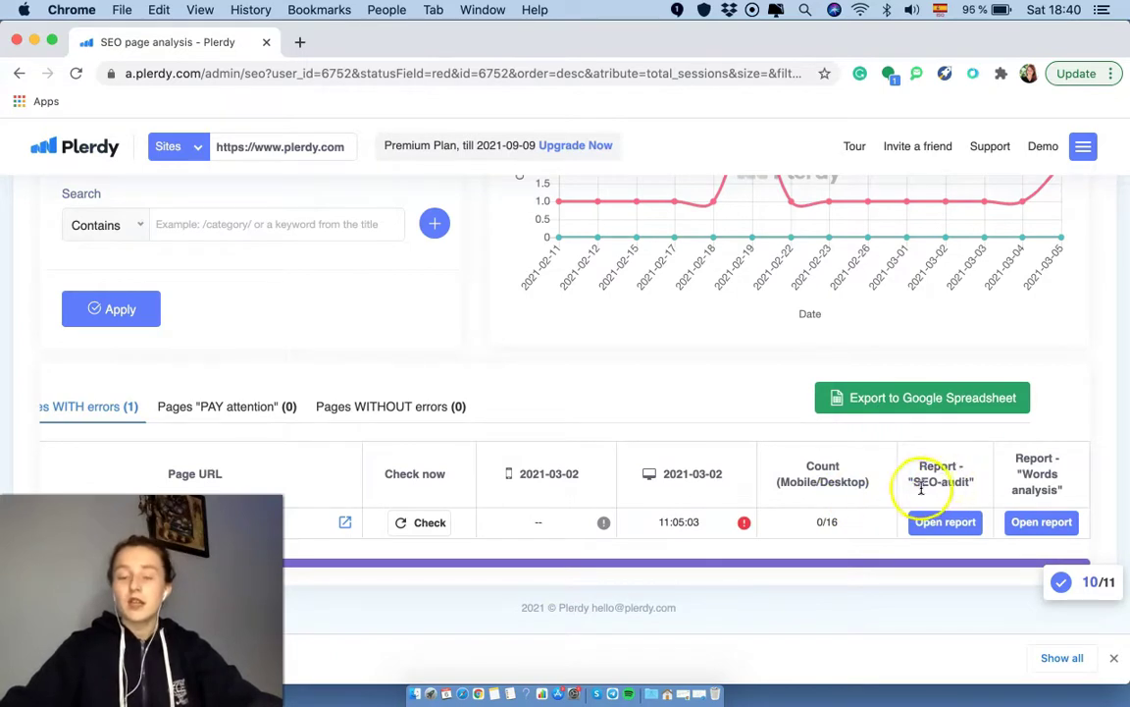
pyautogui.moveTo(913, 482); pyautogui.dragTo(1071, 491)
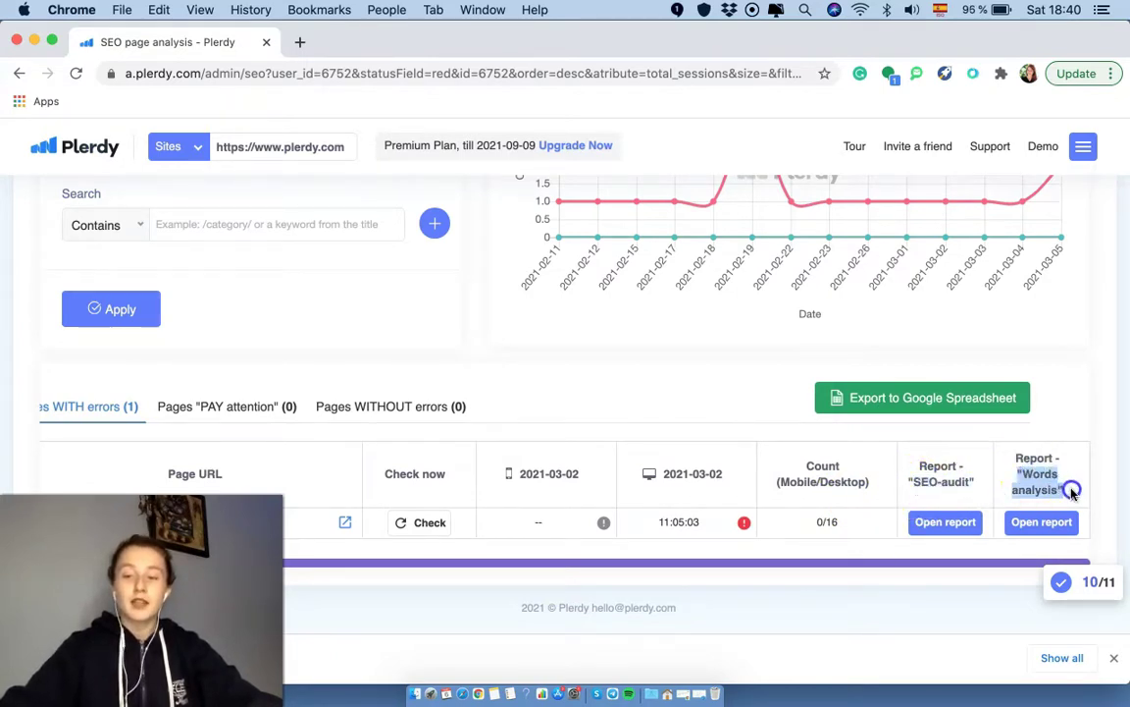
pyautogui.click(944, 523)
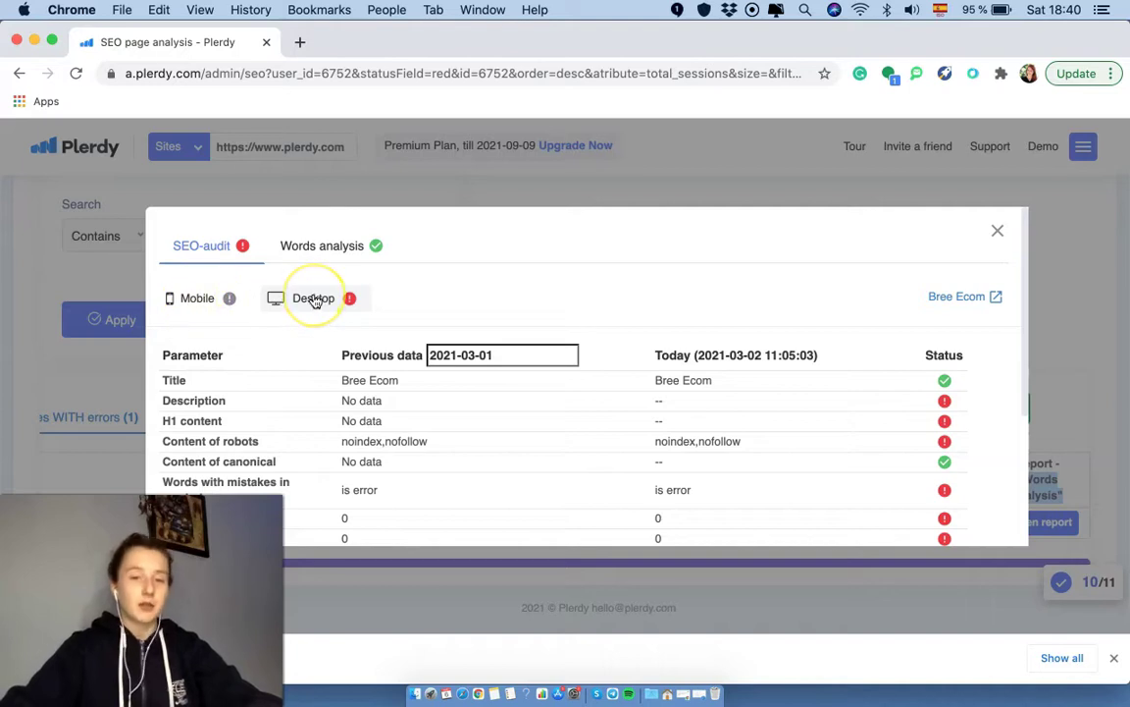
pyautogui.scroll(-2, 651, 278)
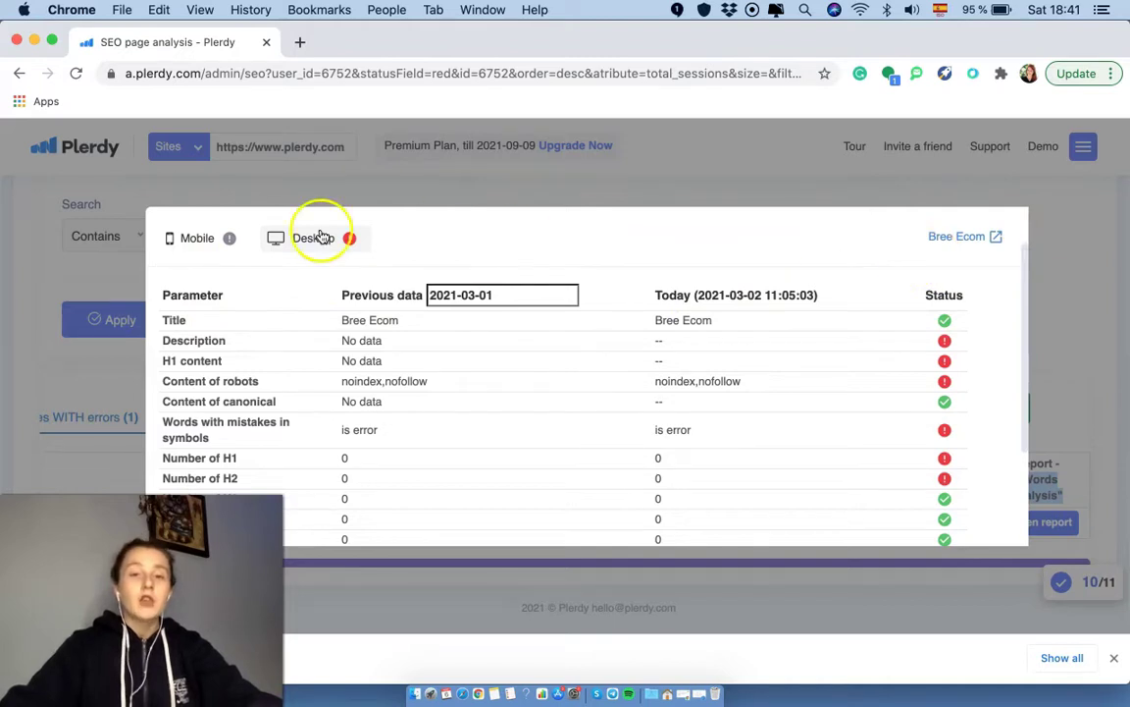
pyautogui.click(488, 296)
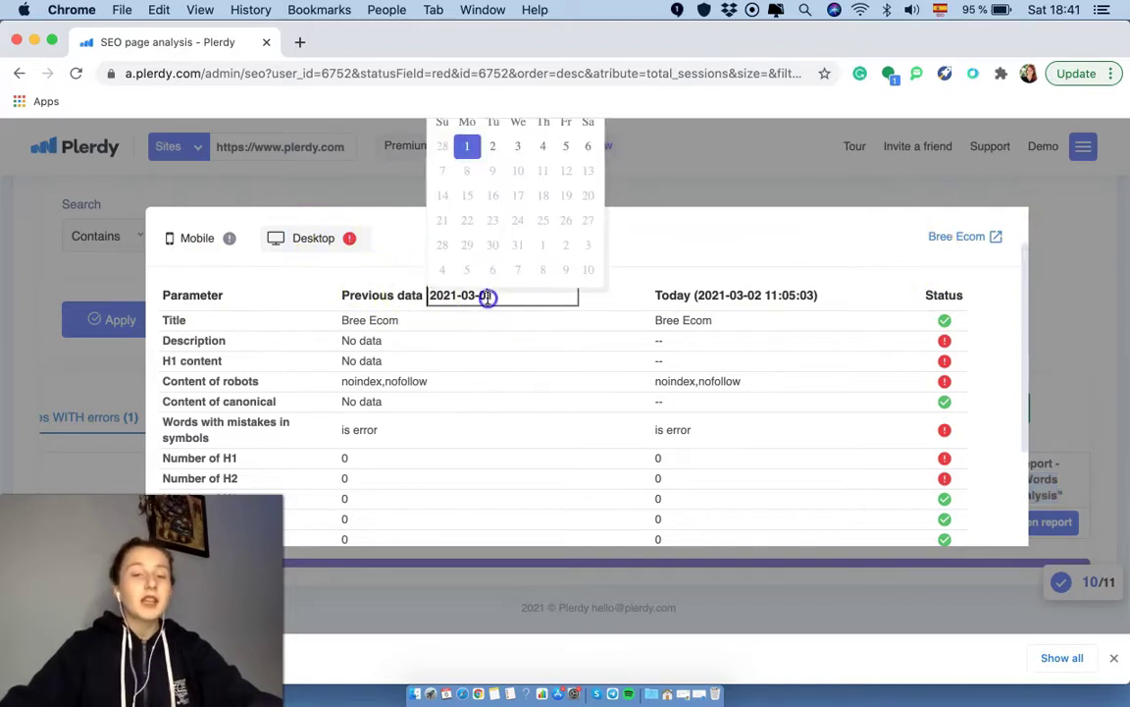
pyautogui.click(631, 291)
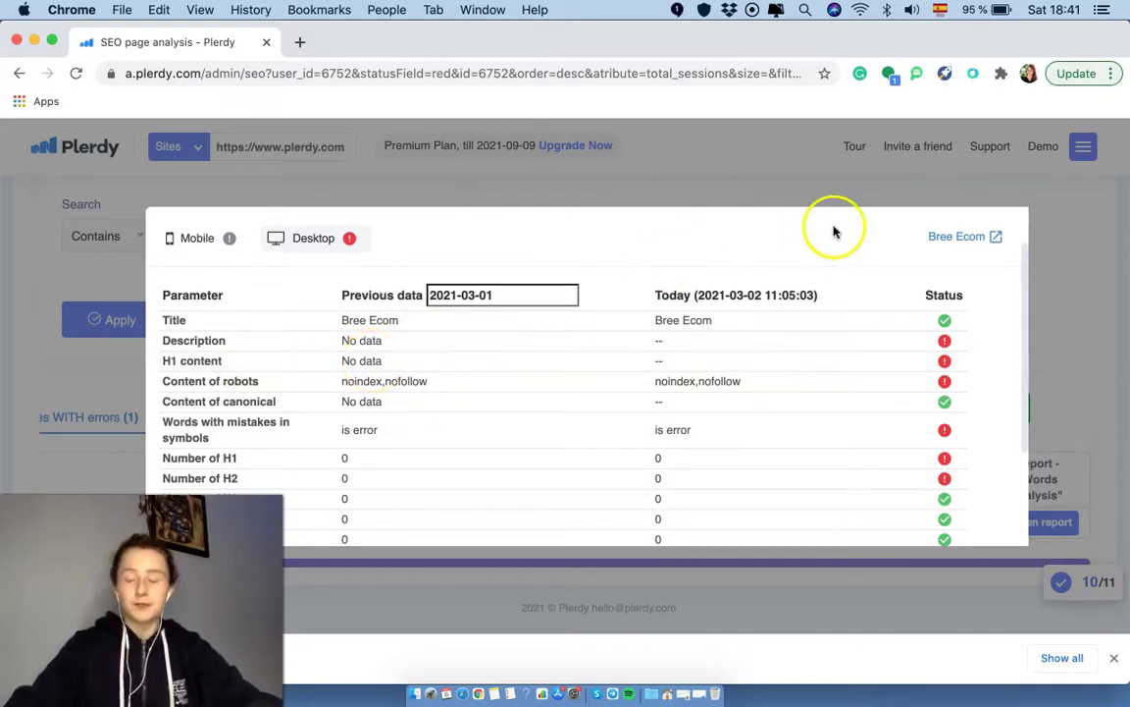
pyautogui.click(1065, 249)
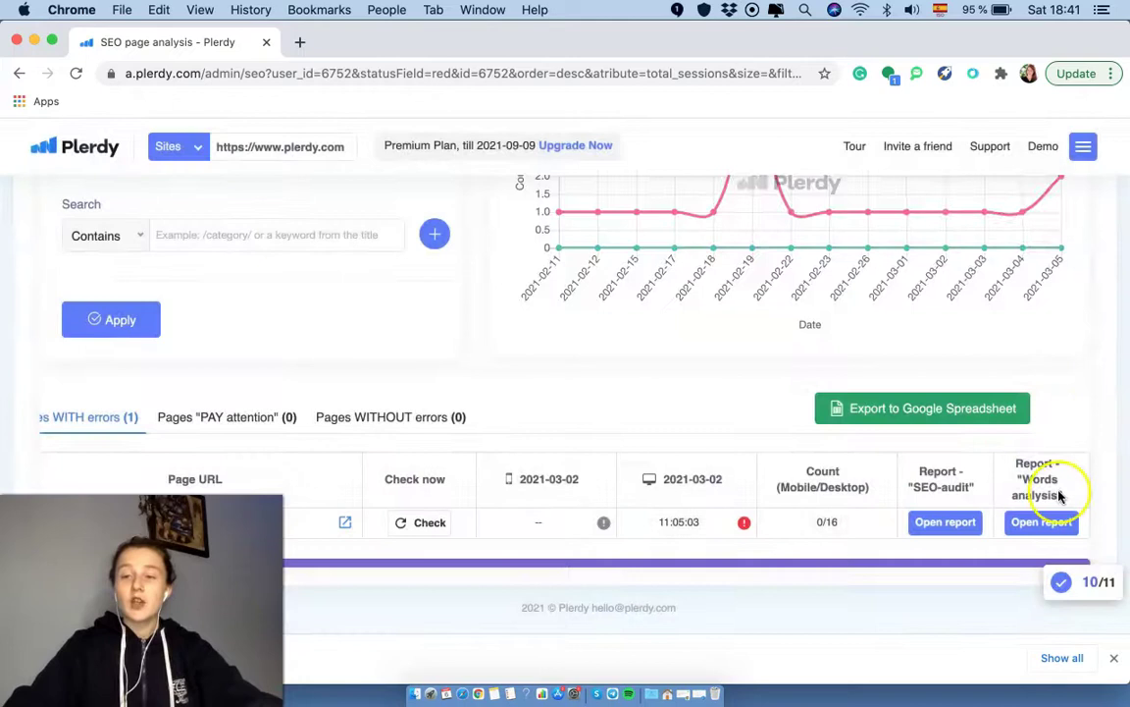
# Open the page's Words analysis report and scroll down through its sections.
pyautogui.click(1048, 525)
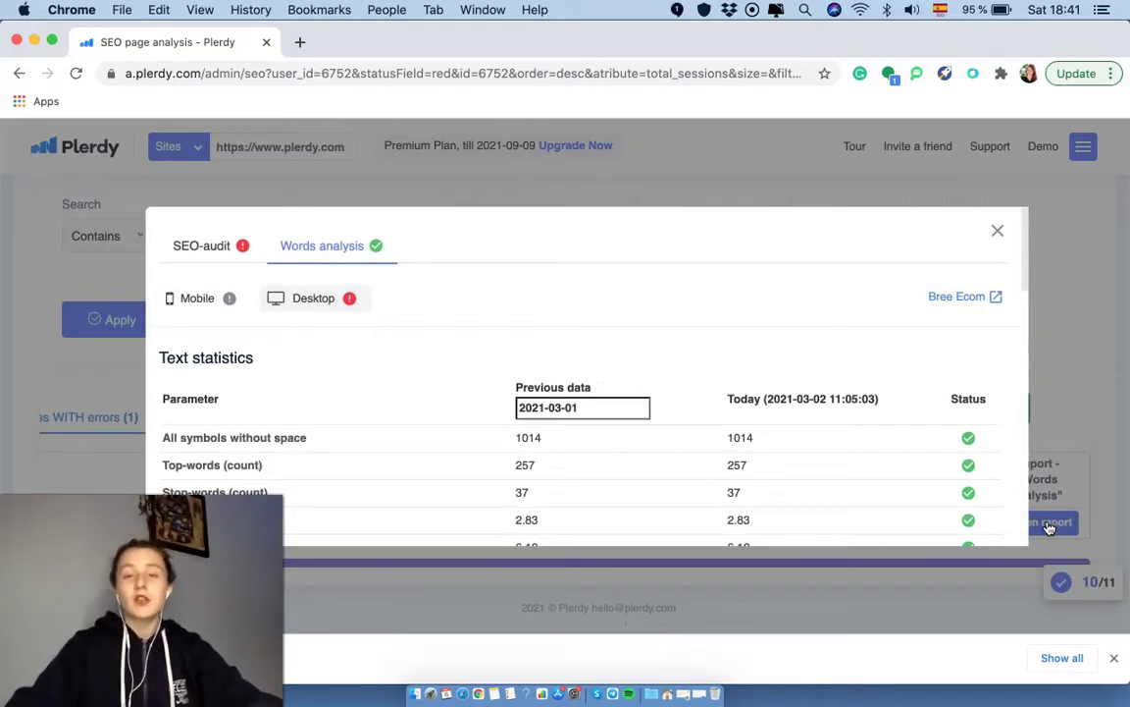
pyautogui.scroll(-2, 667, 378)
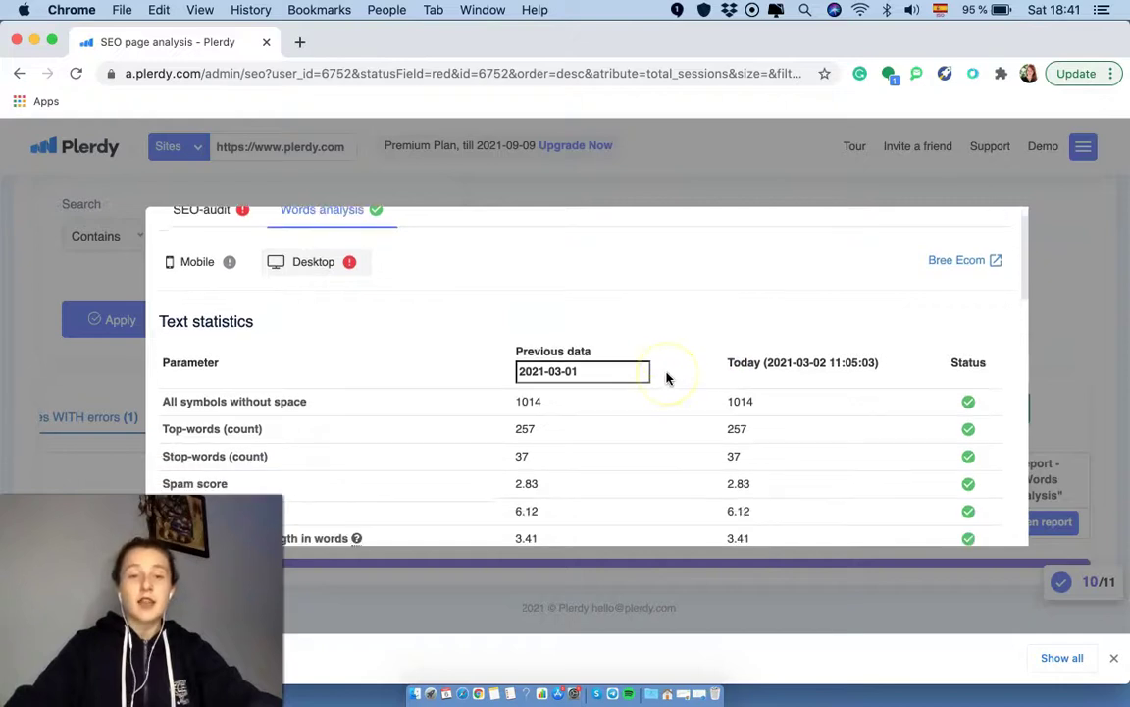
pyautogui.scroll(1, 668, 378)
pyautogui.scroll(-3, 697, 318)
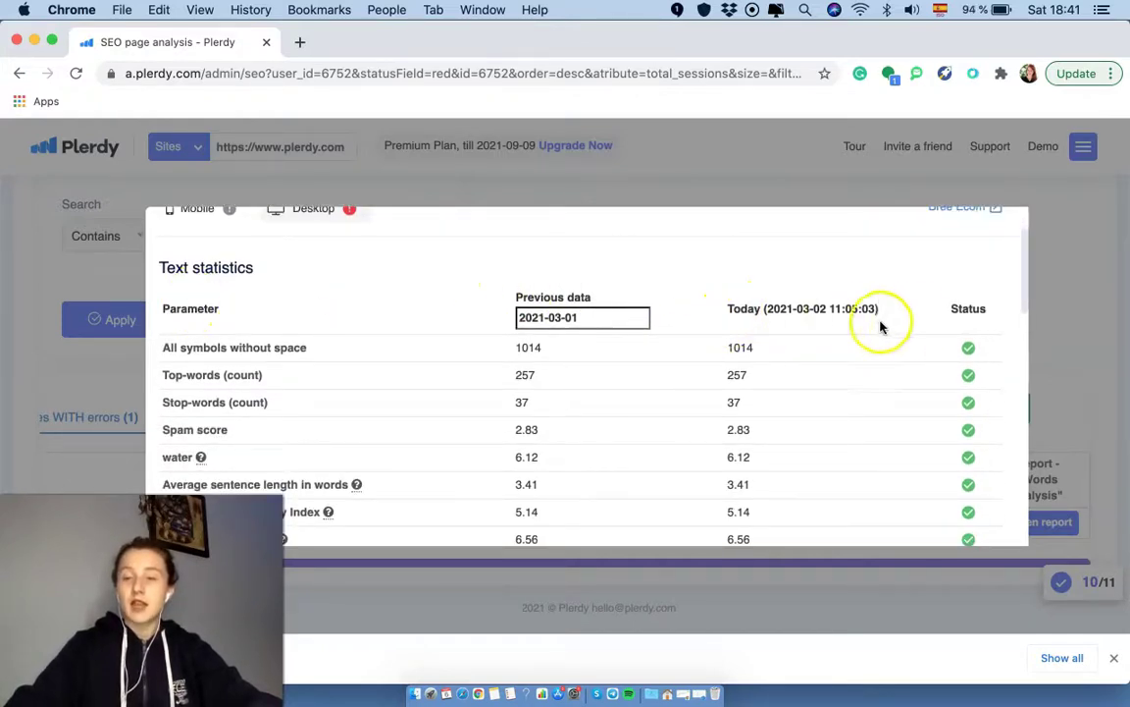
pyautogui.scroll(-5, 924, 308)
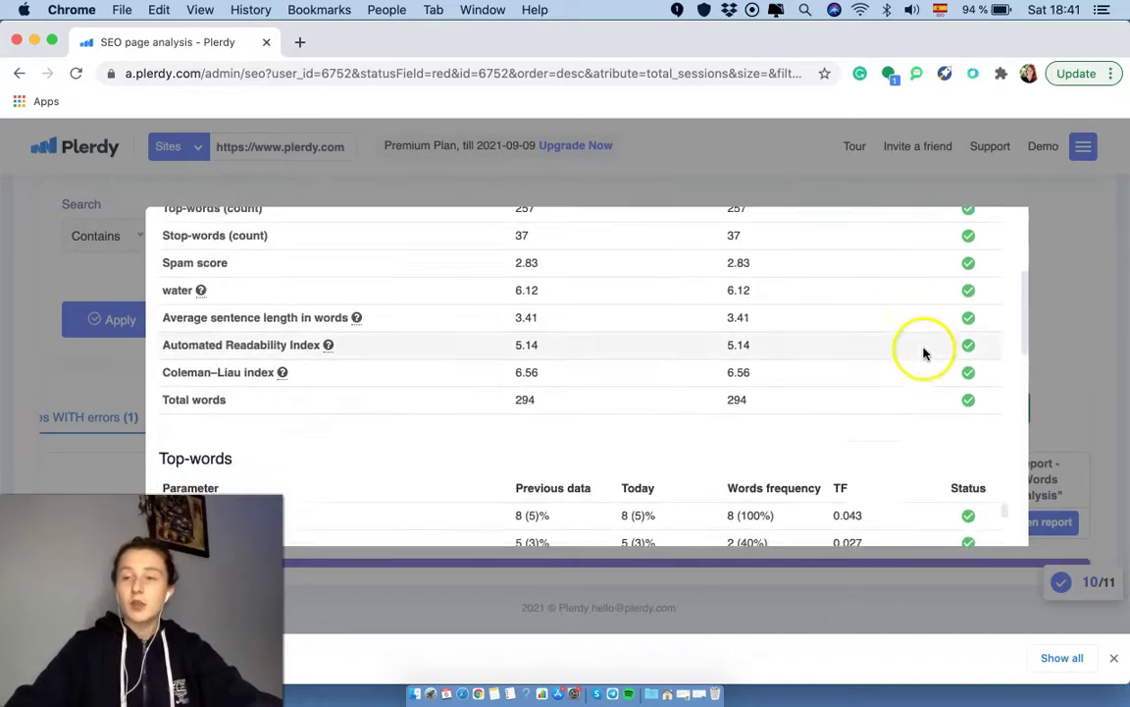
pyautogui.scroll(-10, 915, 471)
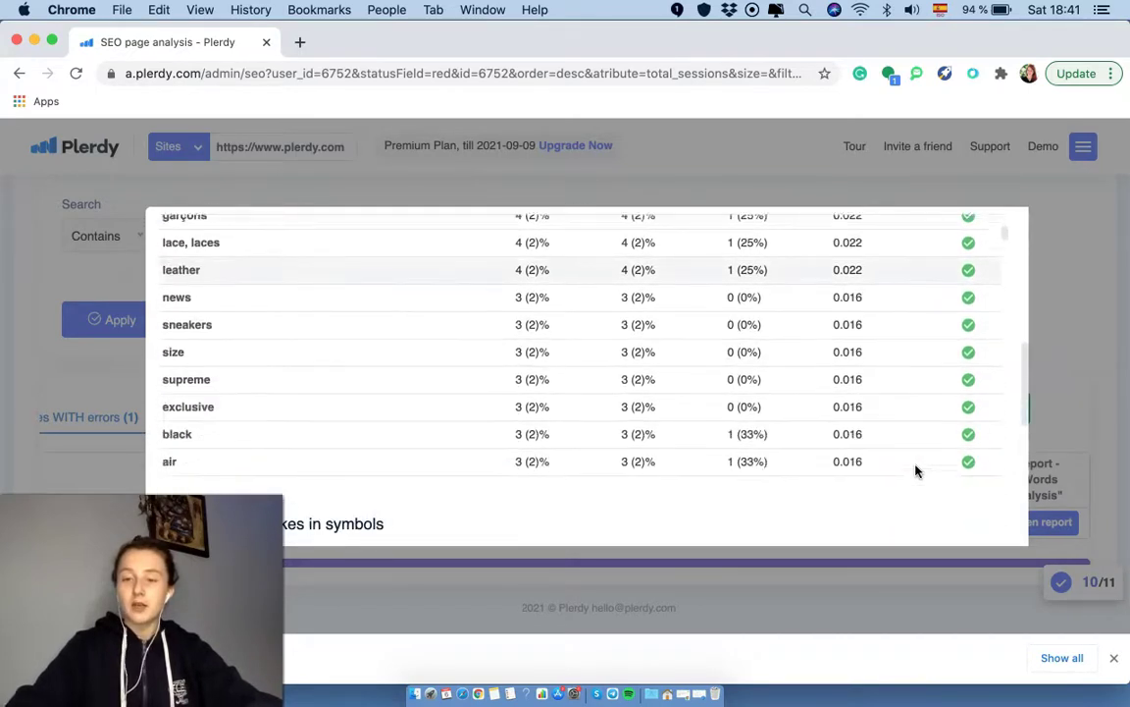
pyautogui.scroll(-5, 905, 503)
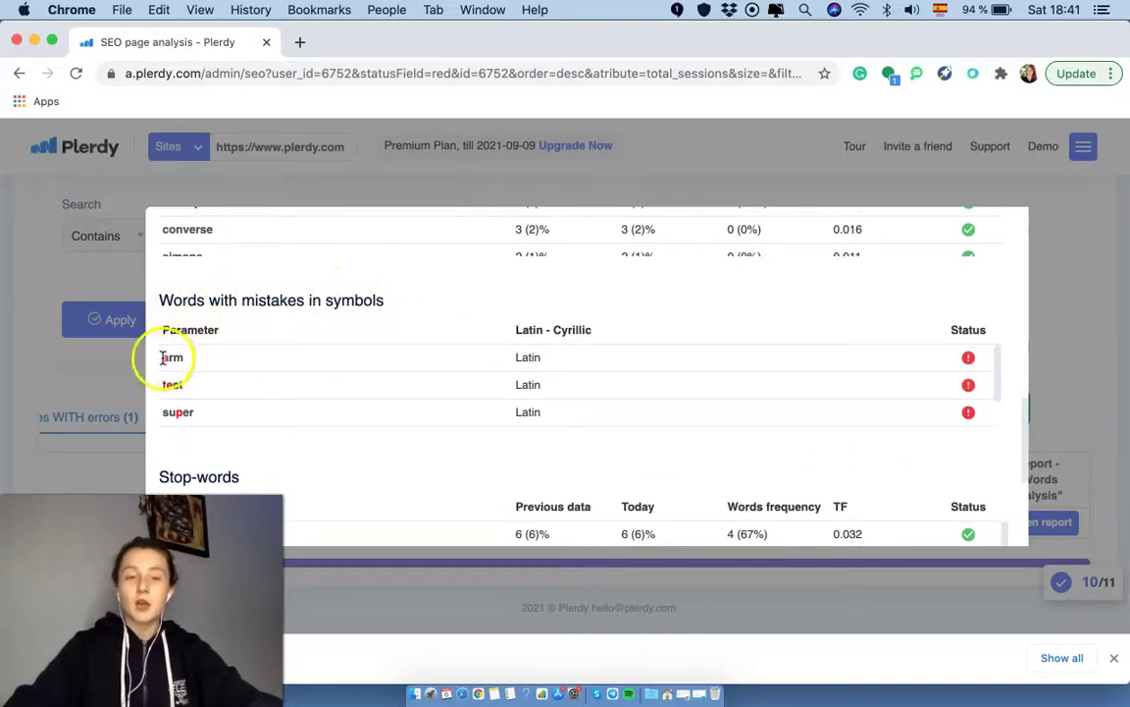
# Highlight the mixed-alphabet words arm, test and super, then close the report.
pyautogui.moveTo(164, 356)
pyautogui.mouseDown()
pyautogui.moveTo(189, 416)
pyautogui.moveTo(239, 397)
pyautogui.moveTo(257, 402)
pyautogui.mouseUp()
pyautogui.click(285, 450)
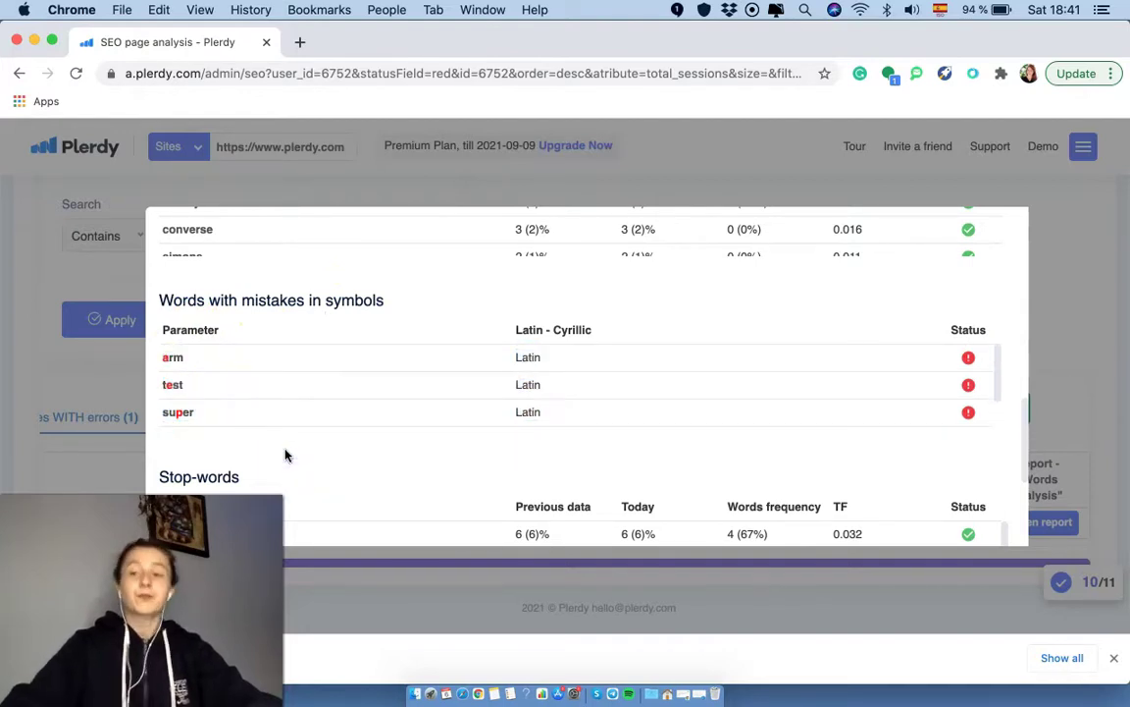
pyautogui.click(1085, 292)
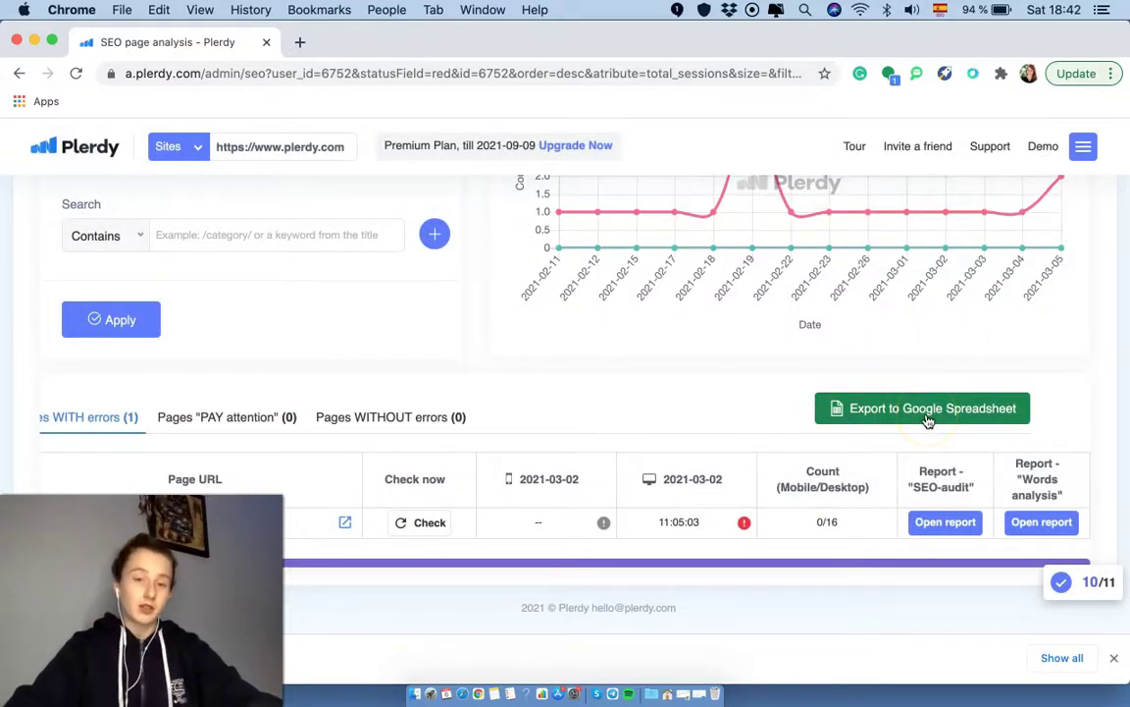
# Open the Google Search Console data page and highlight its Synchronization Error message.
pyautogui.scroll(5, 579, 265)
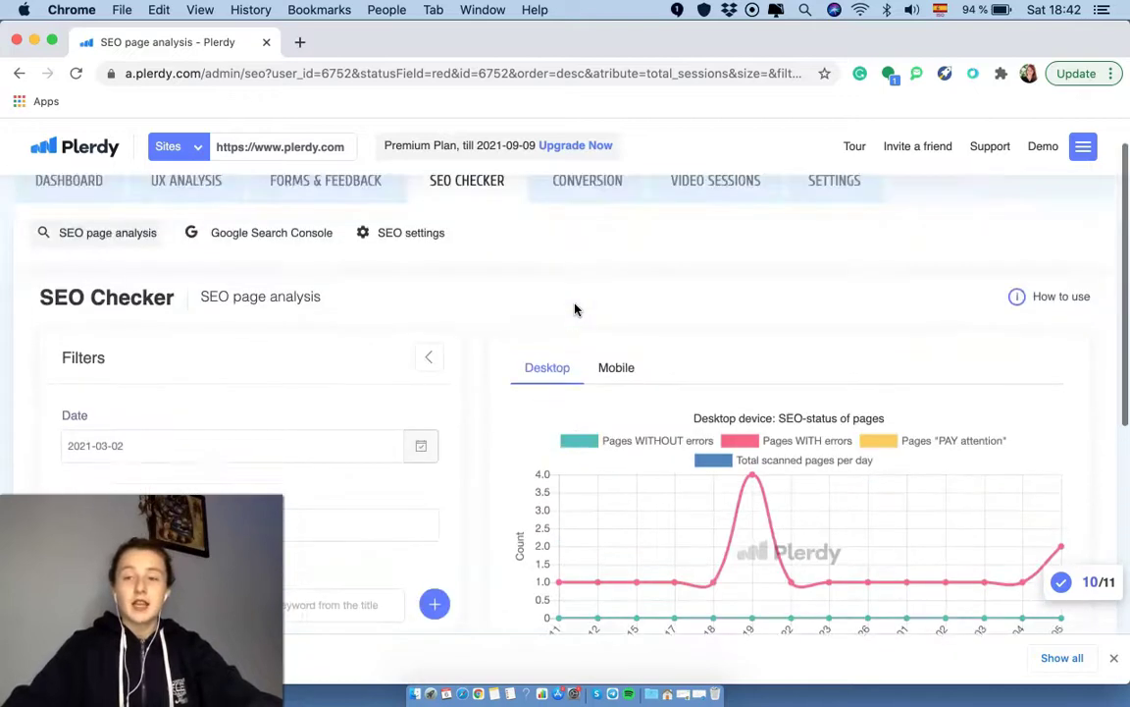
pyautogui.click(245, 271)
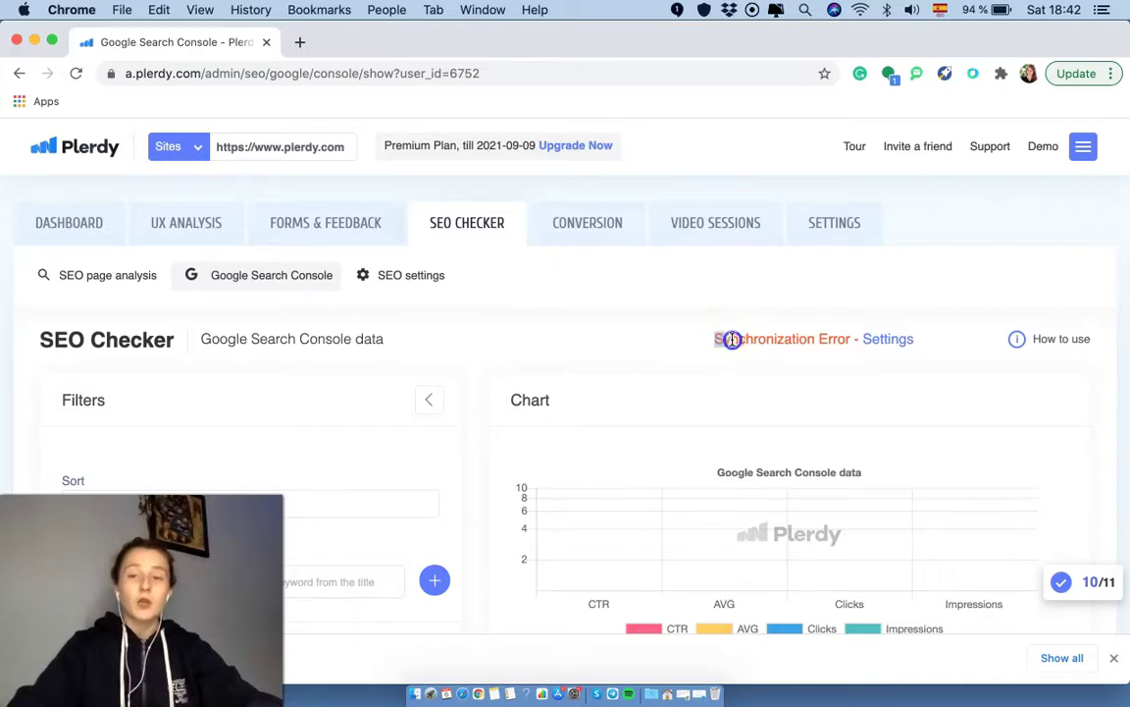
pyautogui.moveTo(732, 339); pyautogui.dragTo(865, 336)
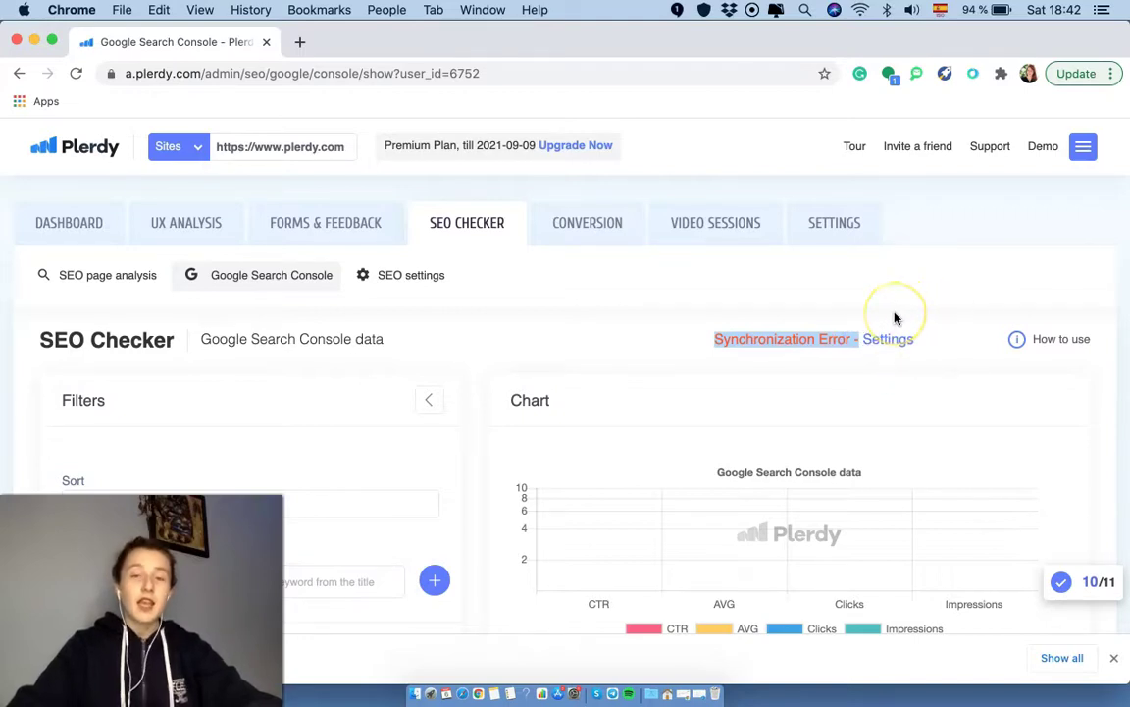
pyautogui.click(1047, 344)
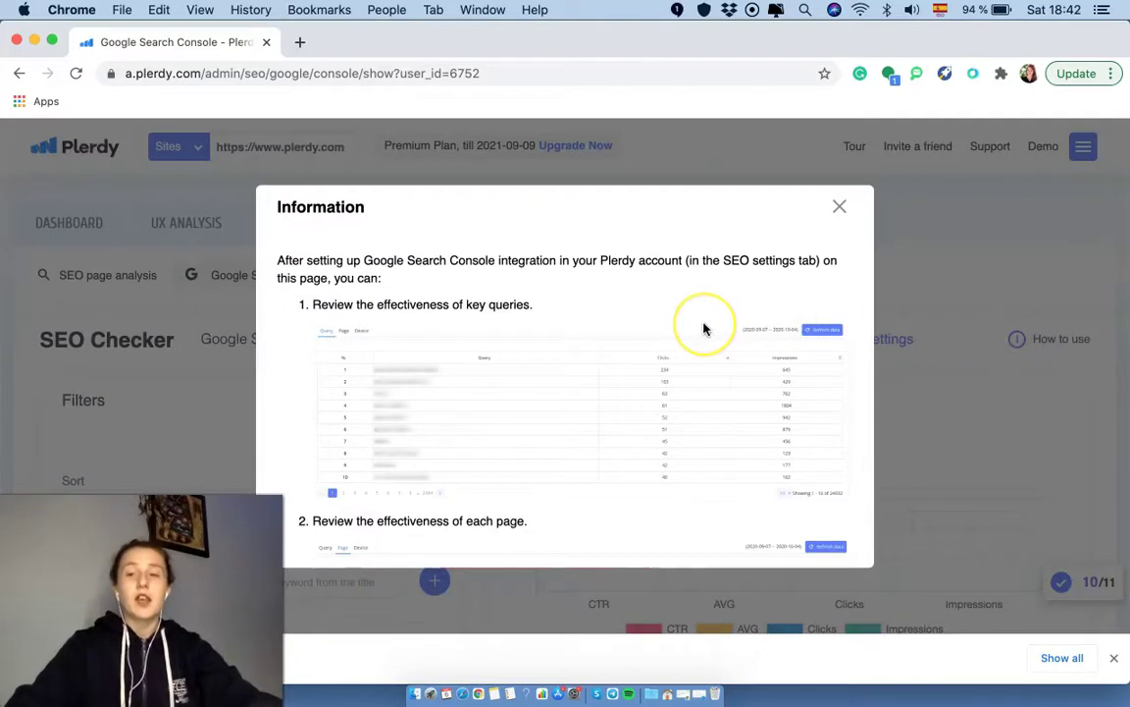
pyautogui.scroll(-15, 703, 329)
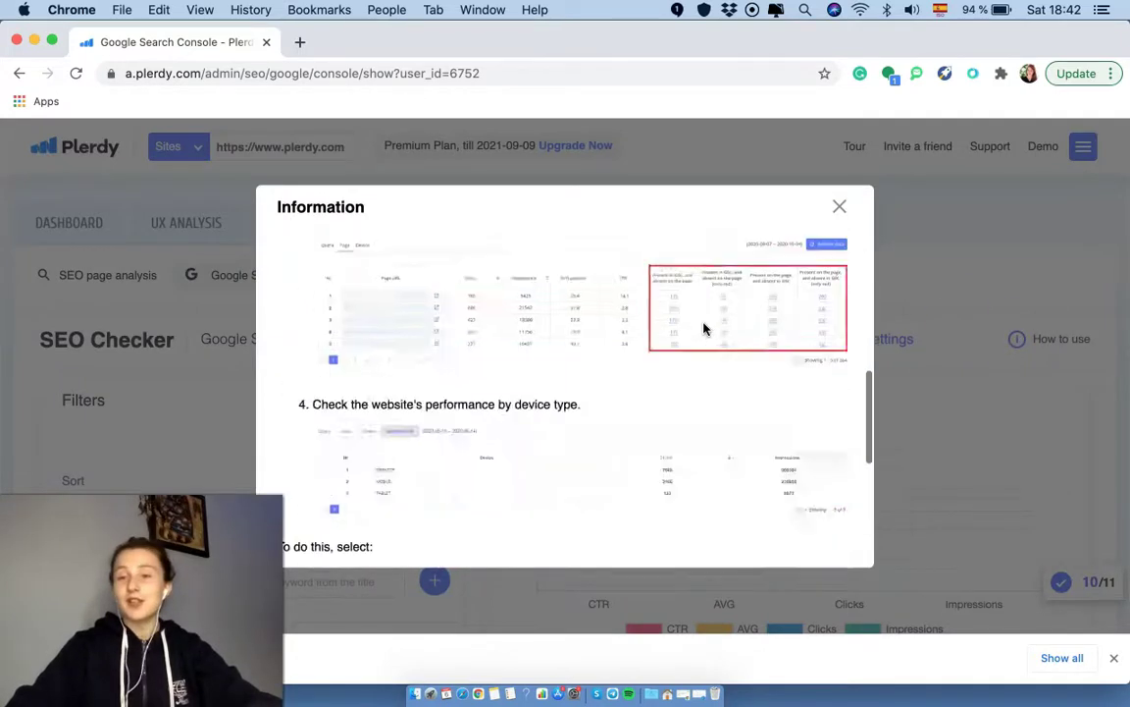
pyautogui.click(913, 271)
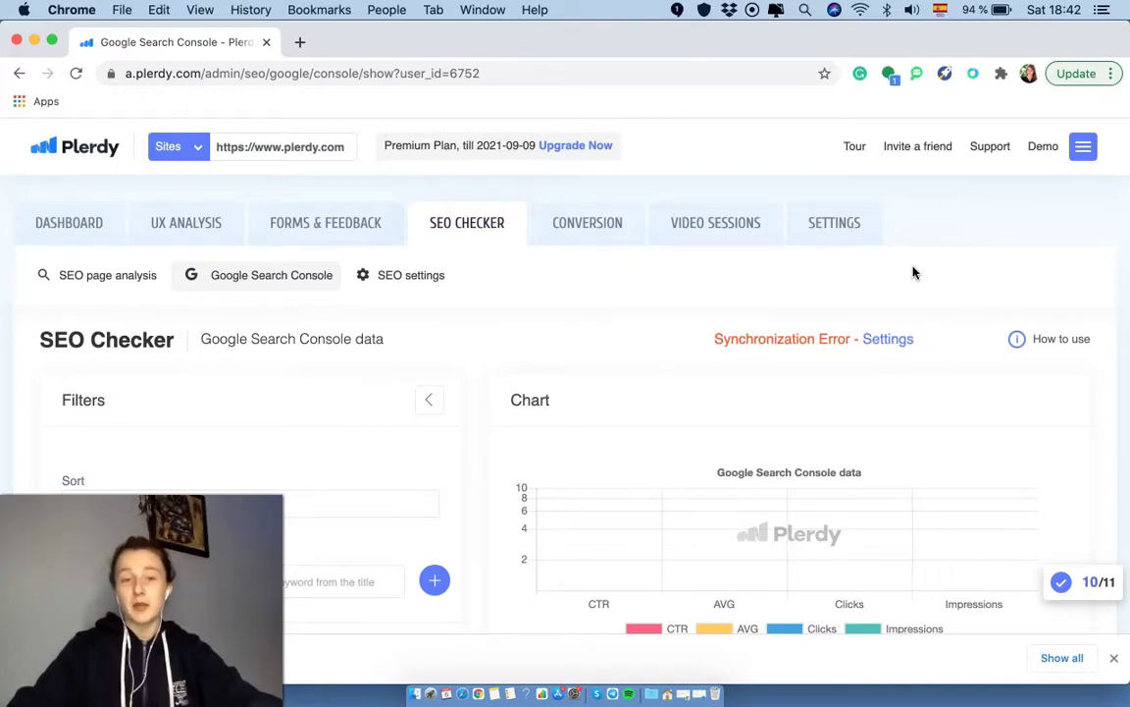
# Show Search Console data per page and highlight the Present in GSC column.
pyautogui.scroll(-5, 487, 429)
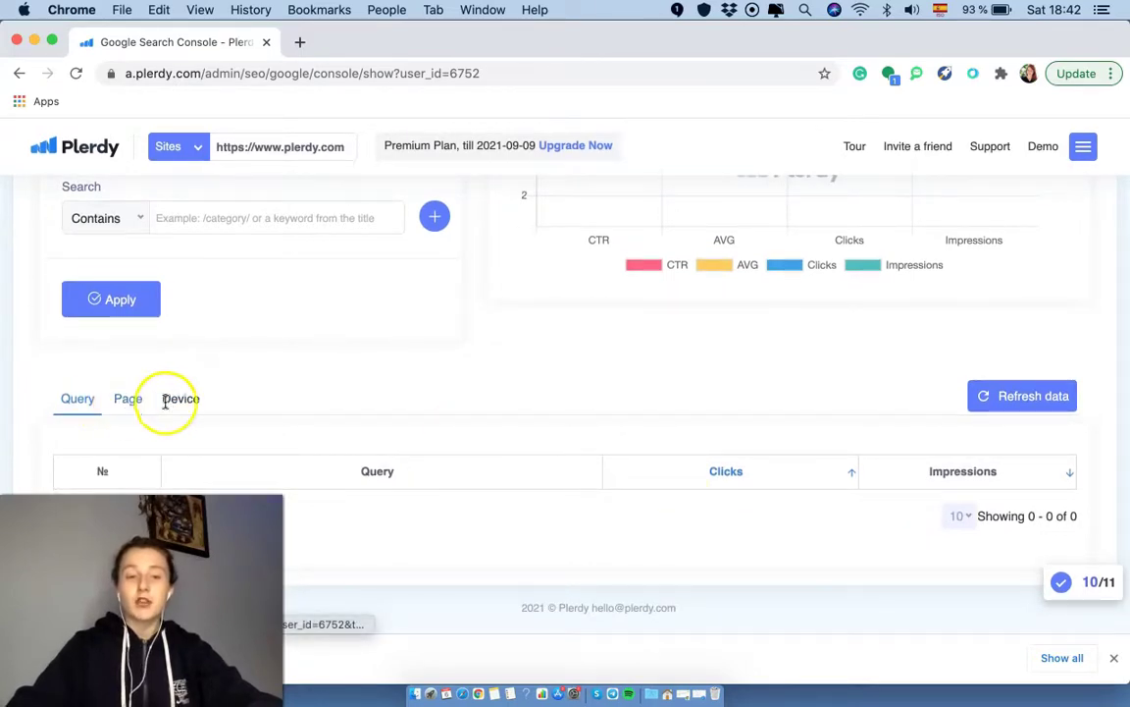
pyautogui.click(134, 406)
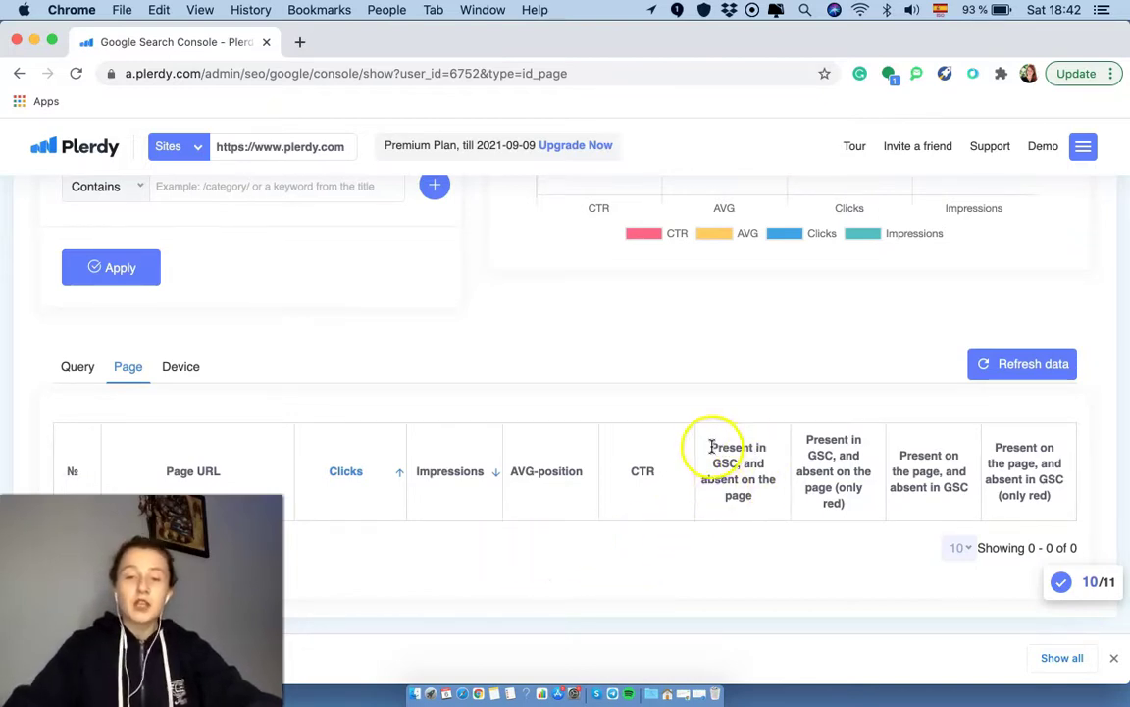
pyautogui.moveTo(714, 449); pyautogui.dragTo(756, 498)
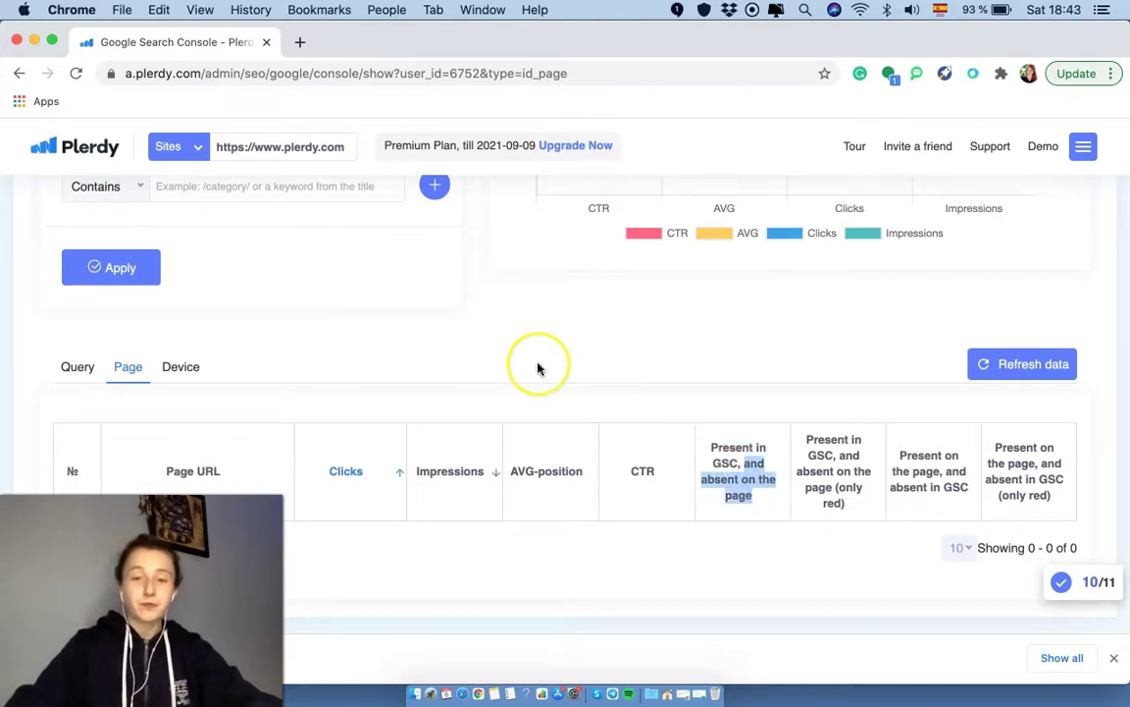
pyautogui.scroll(5, 537, 367)
# Open SEO settings and scroll through the robots.txt Disallow rules and excluded paths.
pyautogui.click(415, 266)
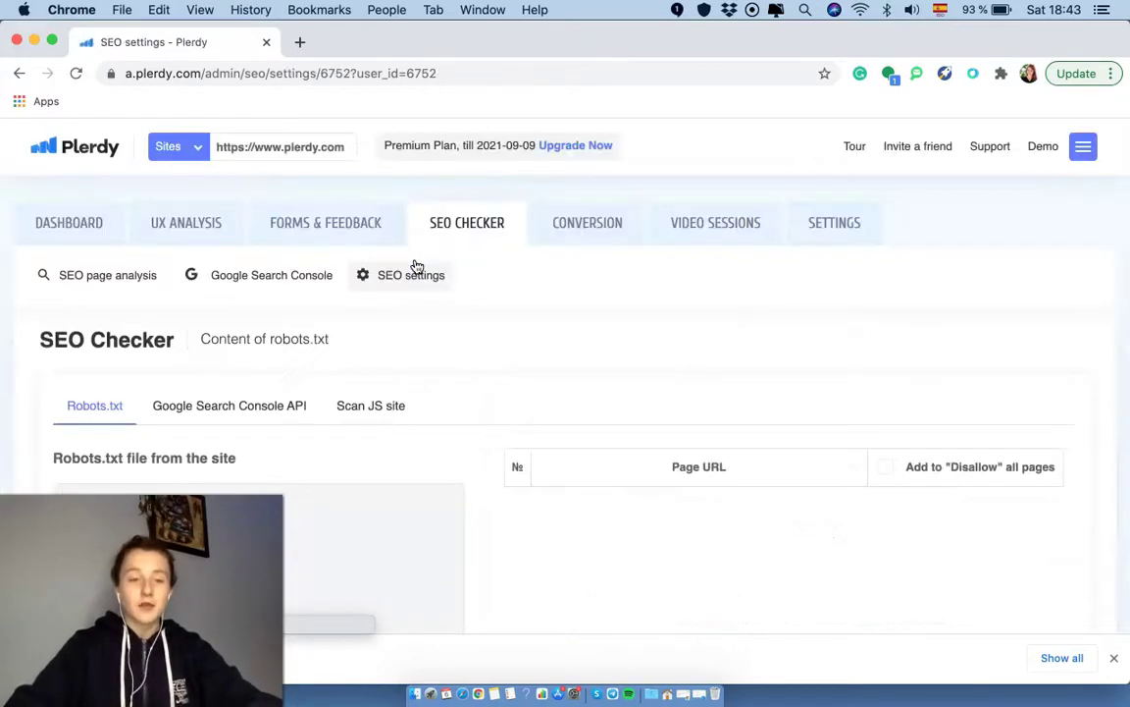
pyautogui.scroll(-4, 495, 579)
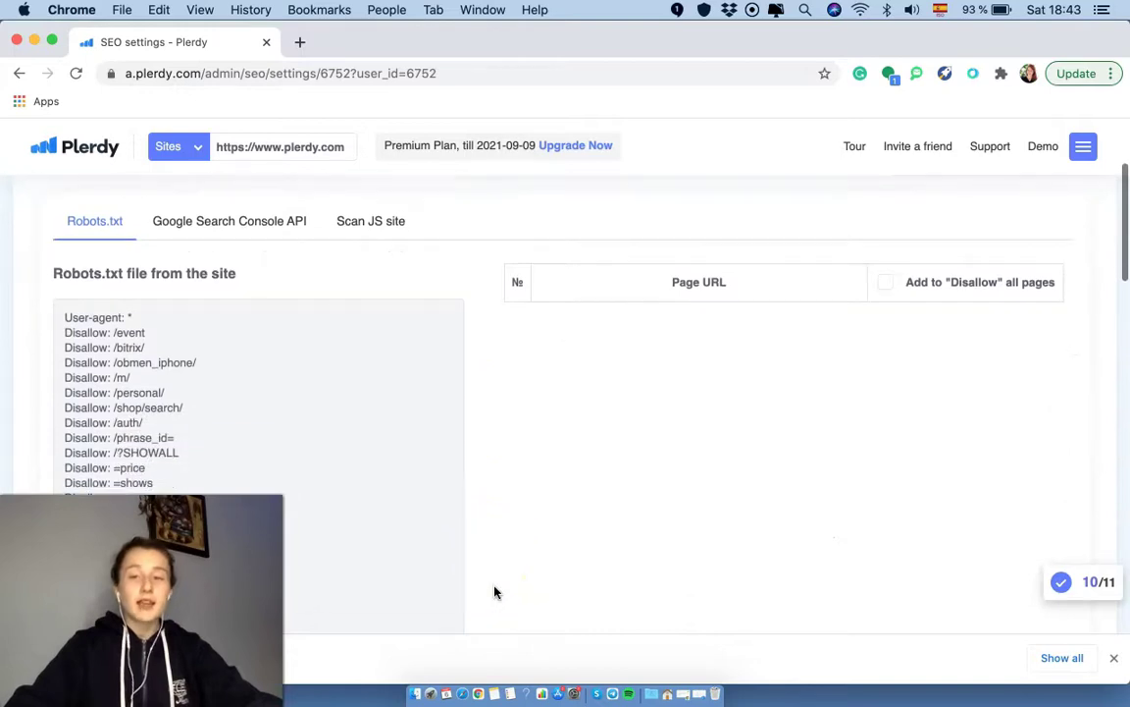
pyautogui.scroll(-10, 494, 592)
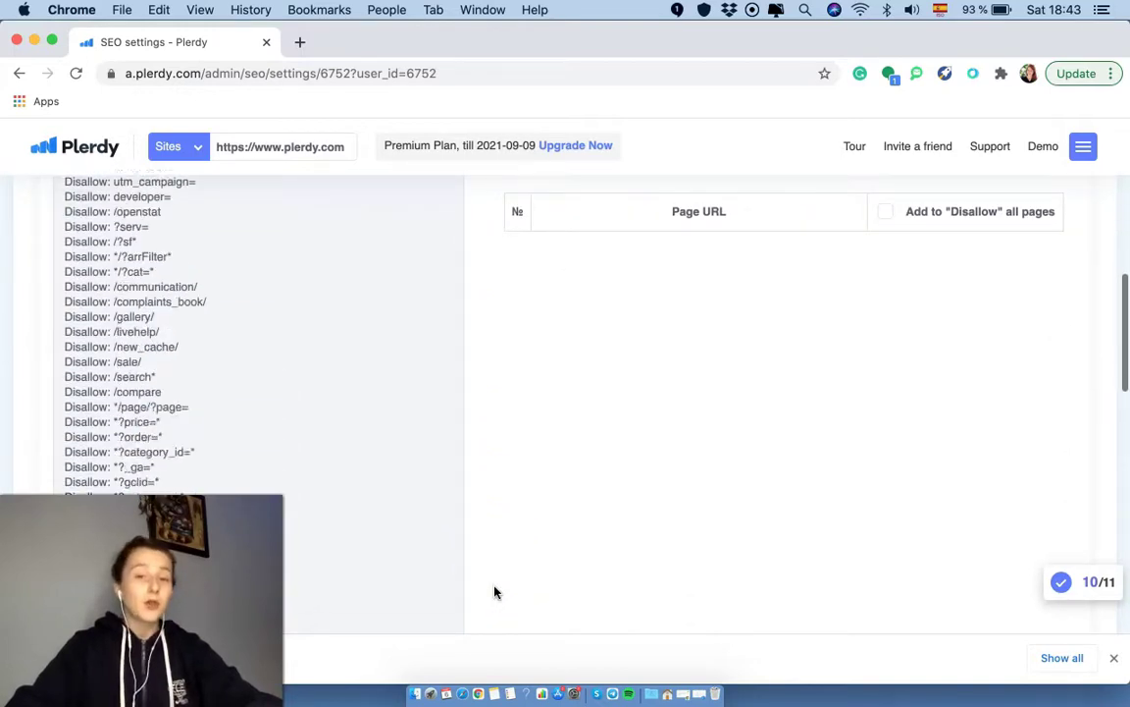
pyautogui.scroll(-9, 494, 591)
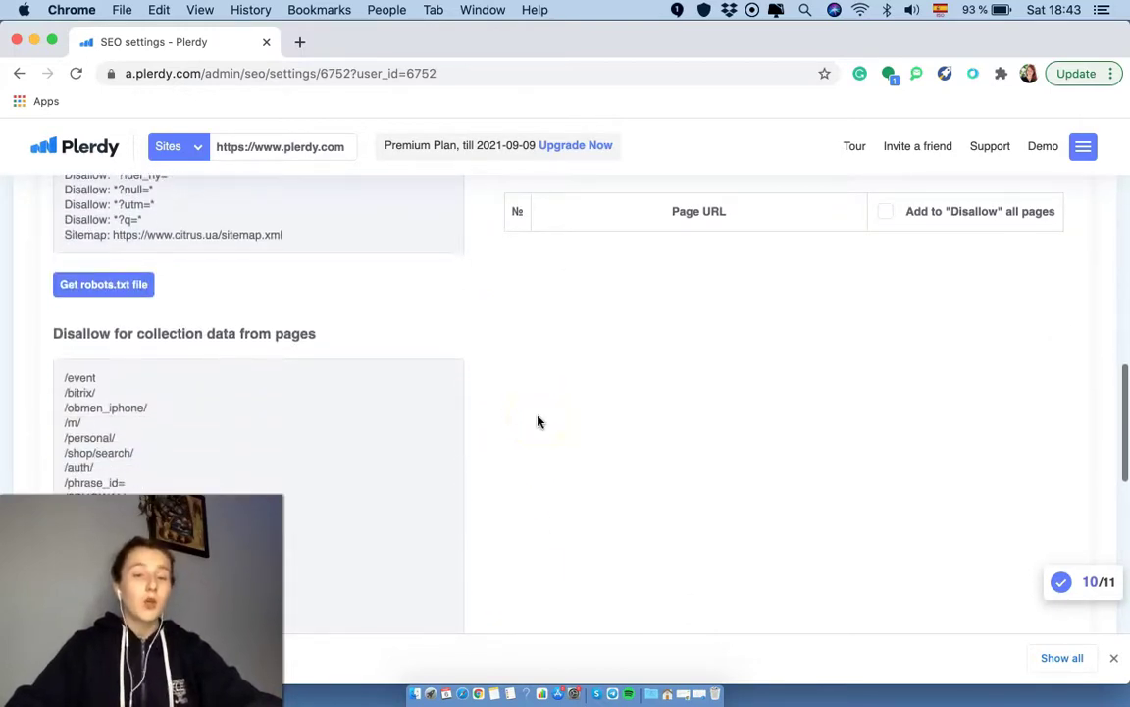
pyautogui.scroll(-2, 538, 422)
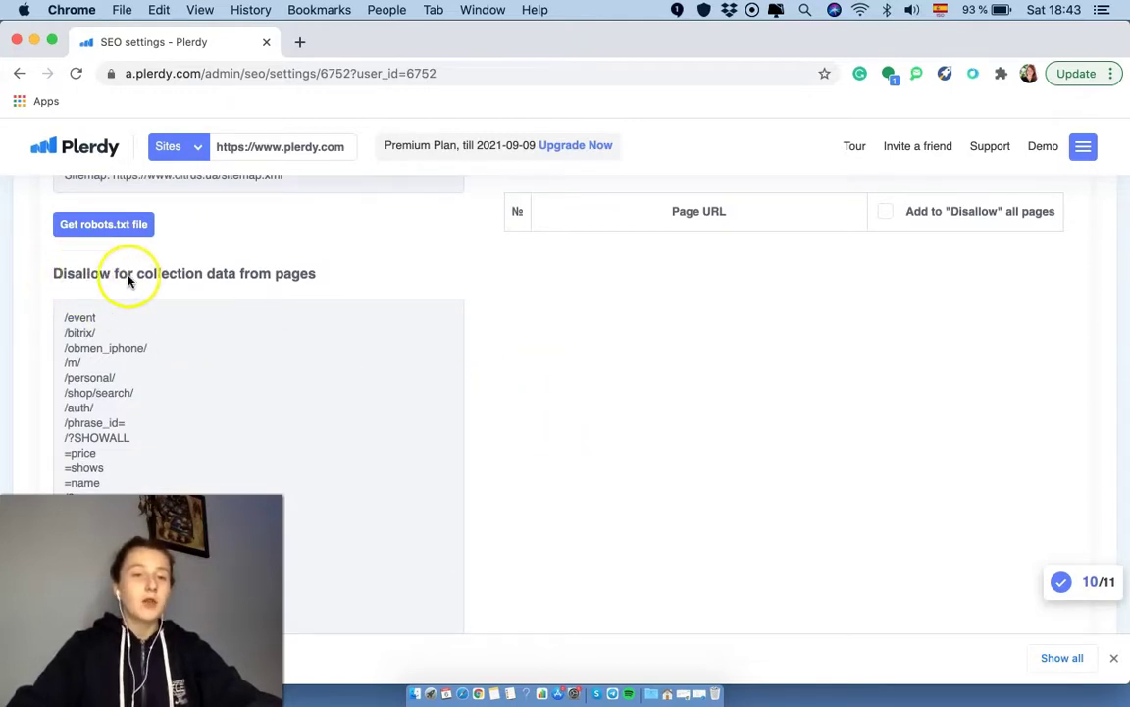
pyautogui.scroll(10, 538, 285)
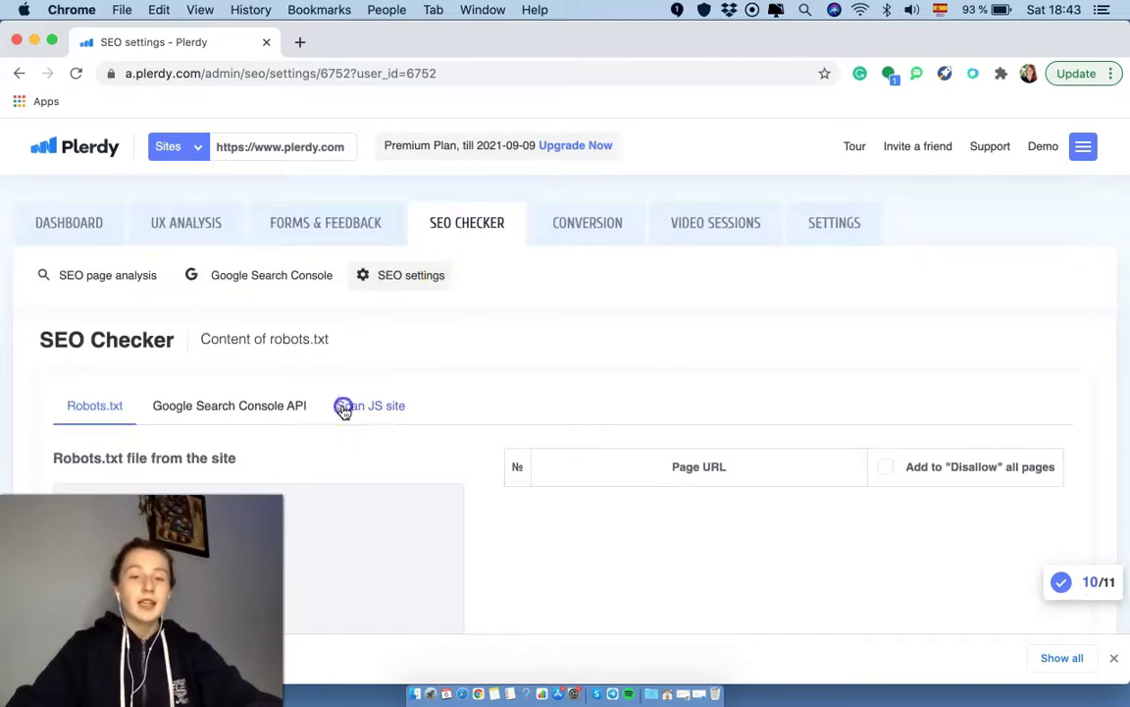
# In Scan JS site, try the JS framework option, then revert to regular site.
pyautogui.click(346, 405)
pyautogui.scroll(-2, 517, 551)
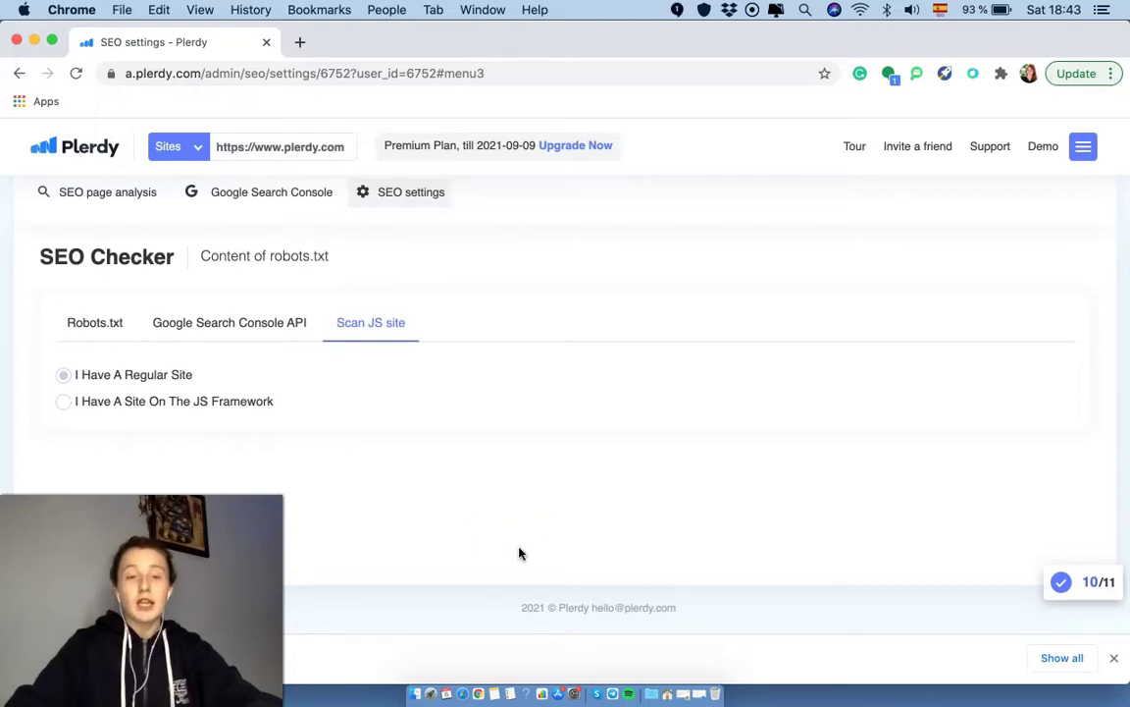
pyautogui.click(293, 432)
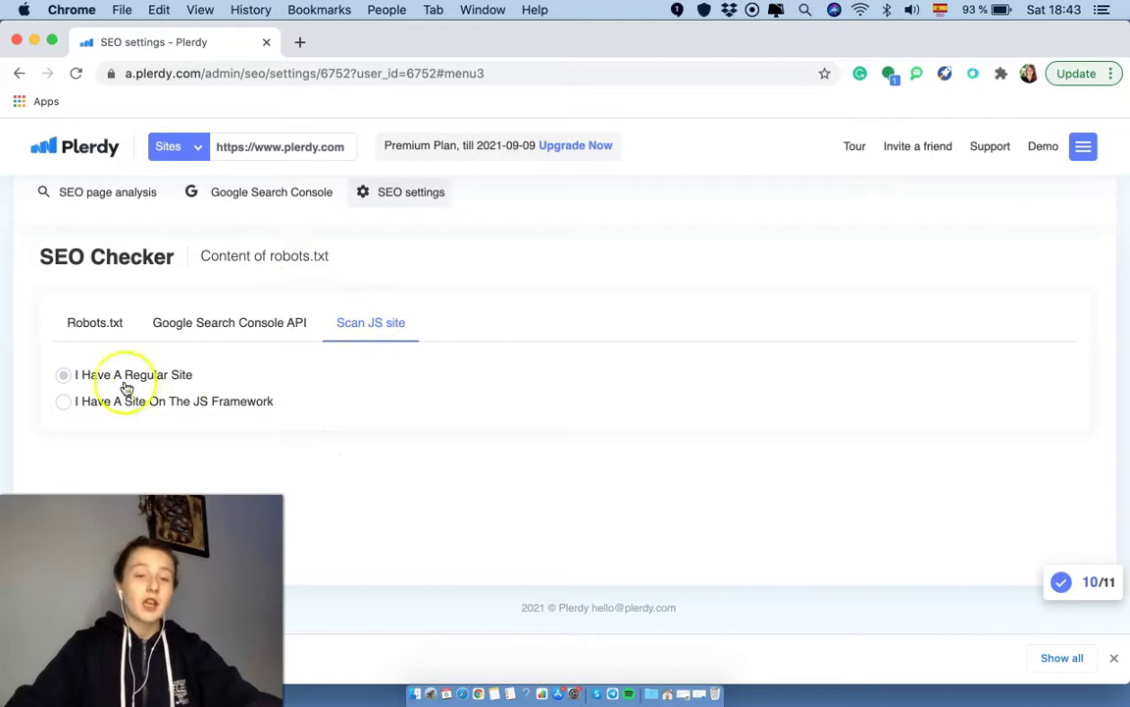
pyautogui.click(64, 403)
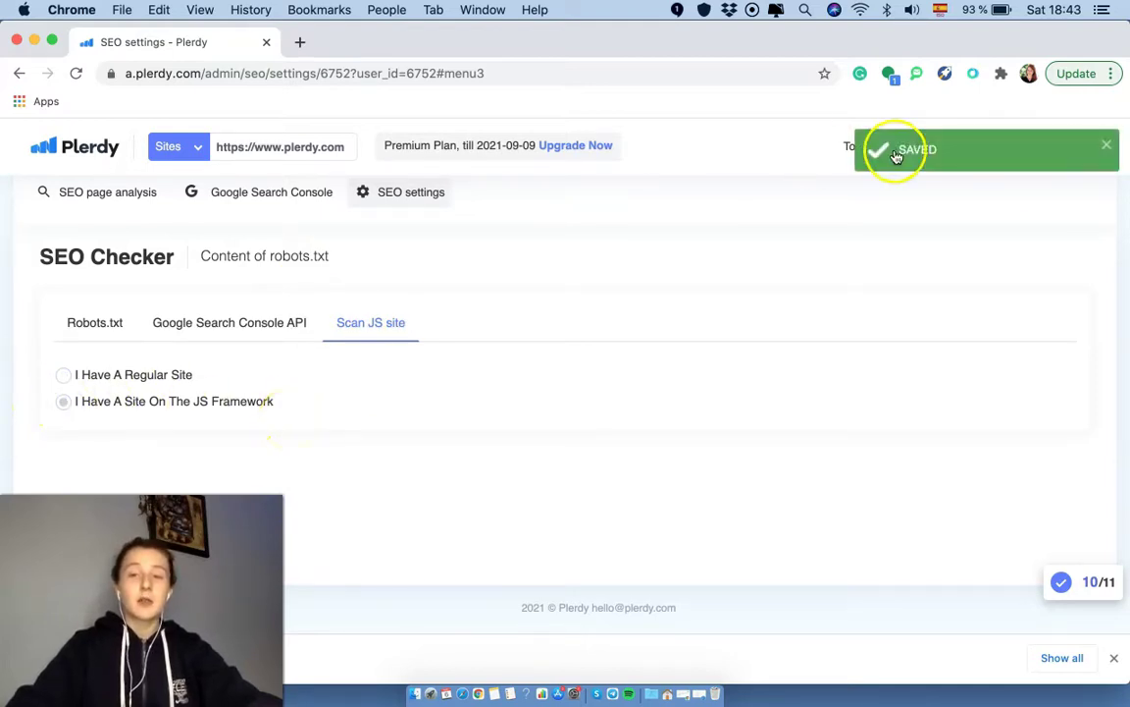
pyautogui.click(64, 375)
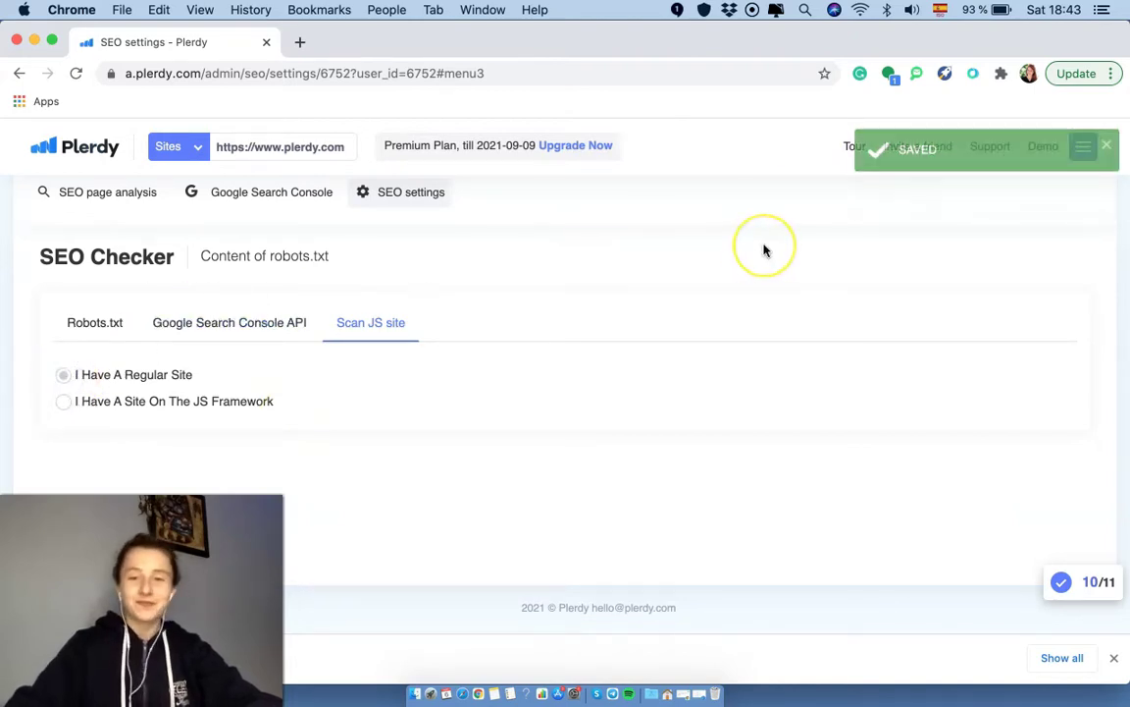
pyautogui.scroll(2, 764, 247)
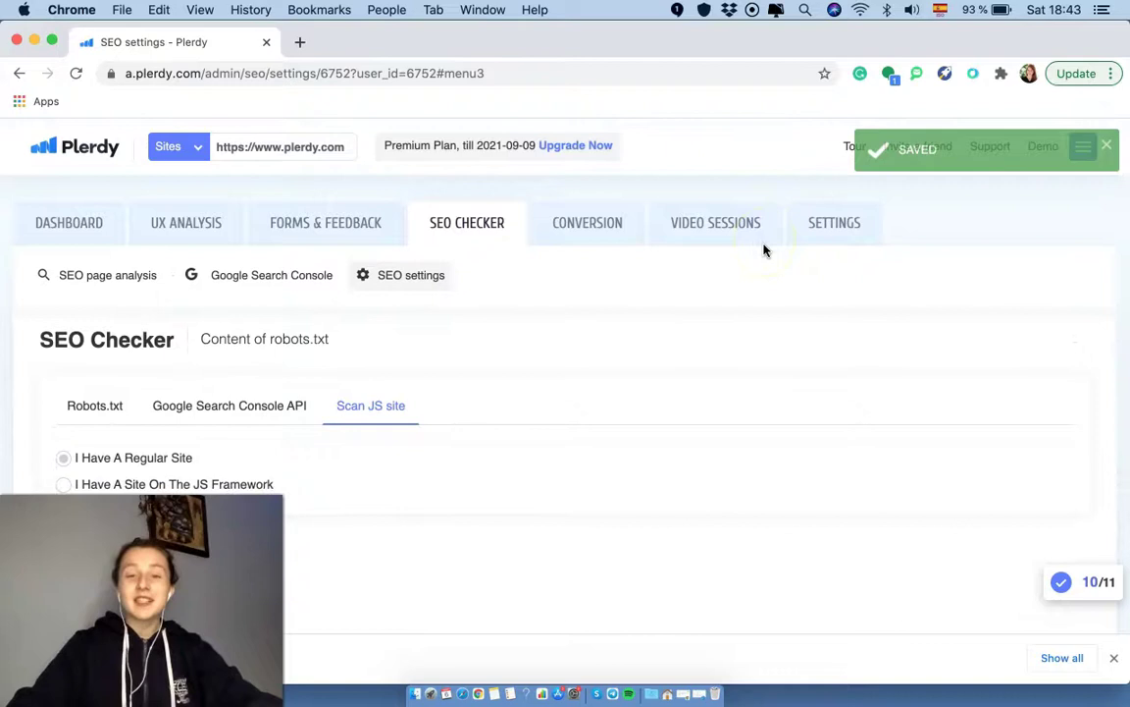